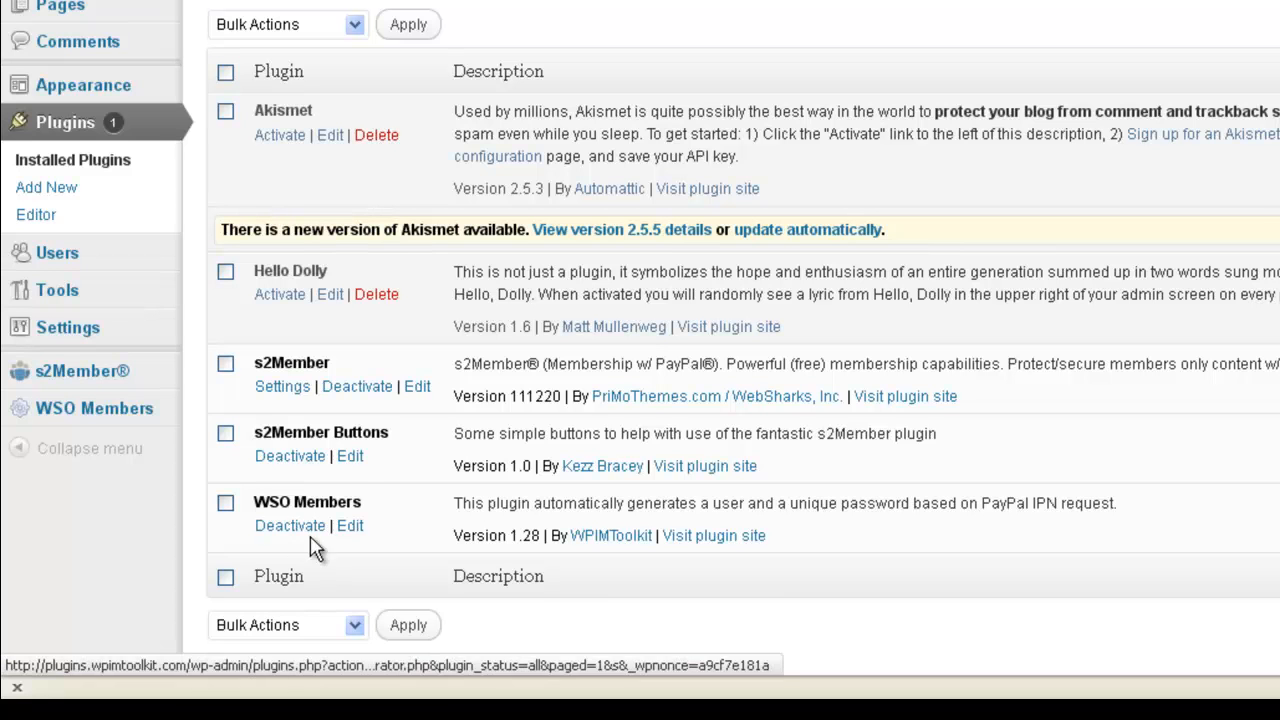
# Open the Add WSO page of the WSO Members plugin in a new browser tab and switch to it.
pyautogui.moveTo(120, 415)
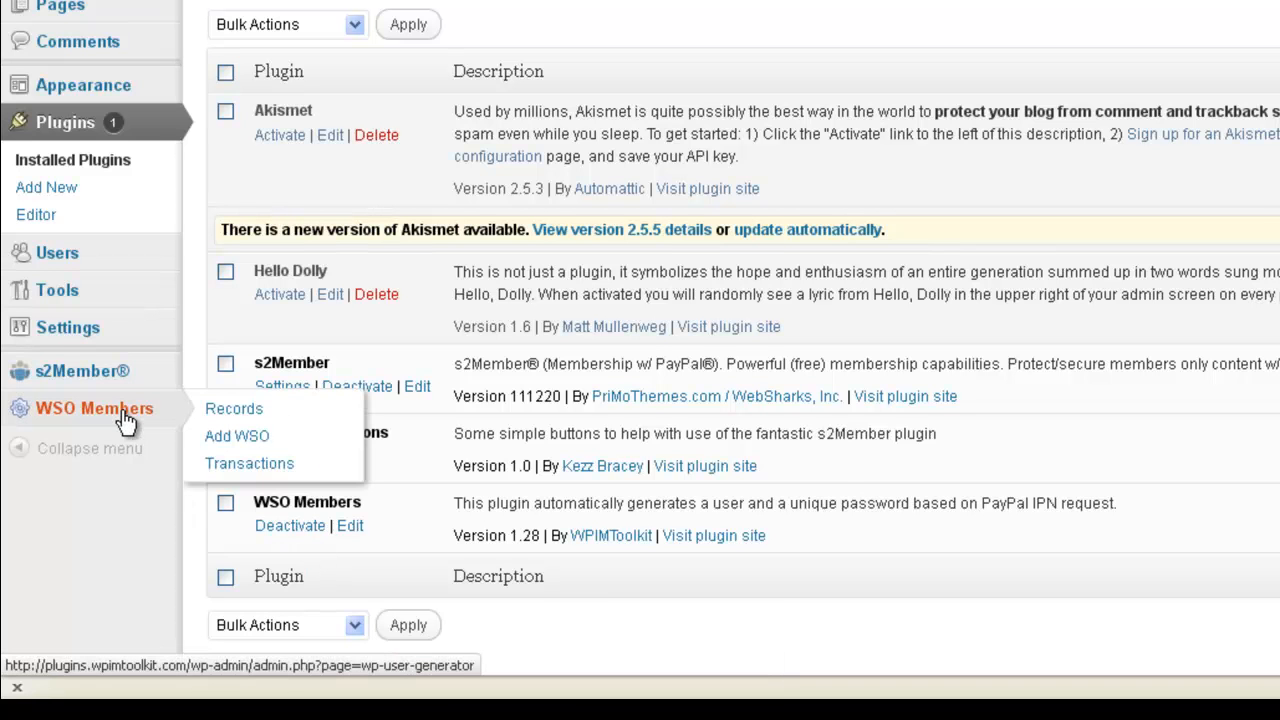
pyautogui.rightClick(245, 438)
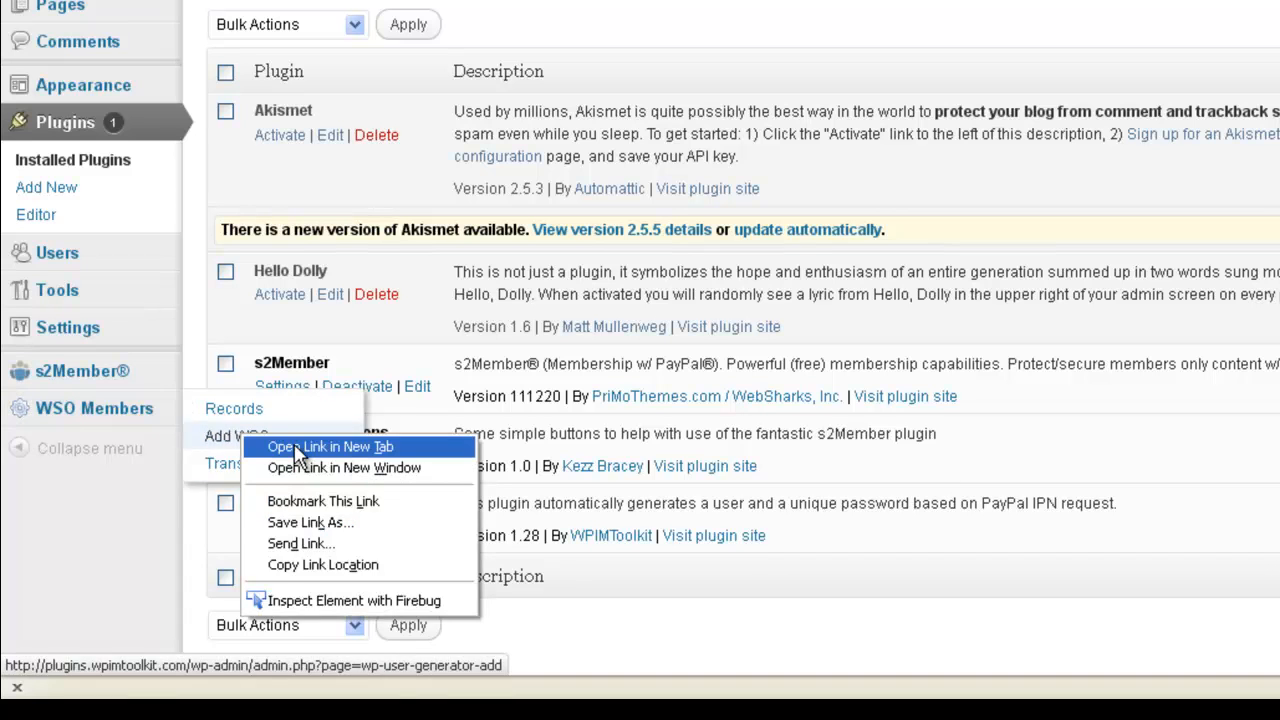
pyautogui.click(299, 448)
pyautogui.hotkey('ctrl', 'Tab')
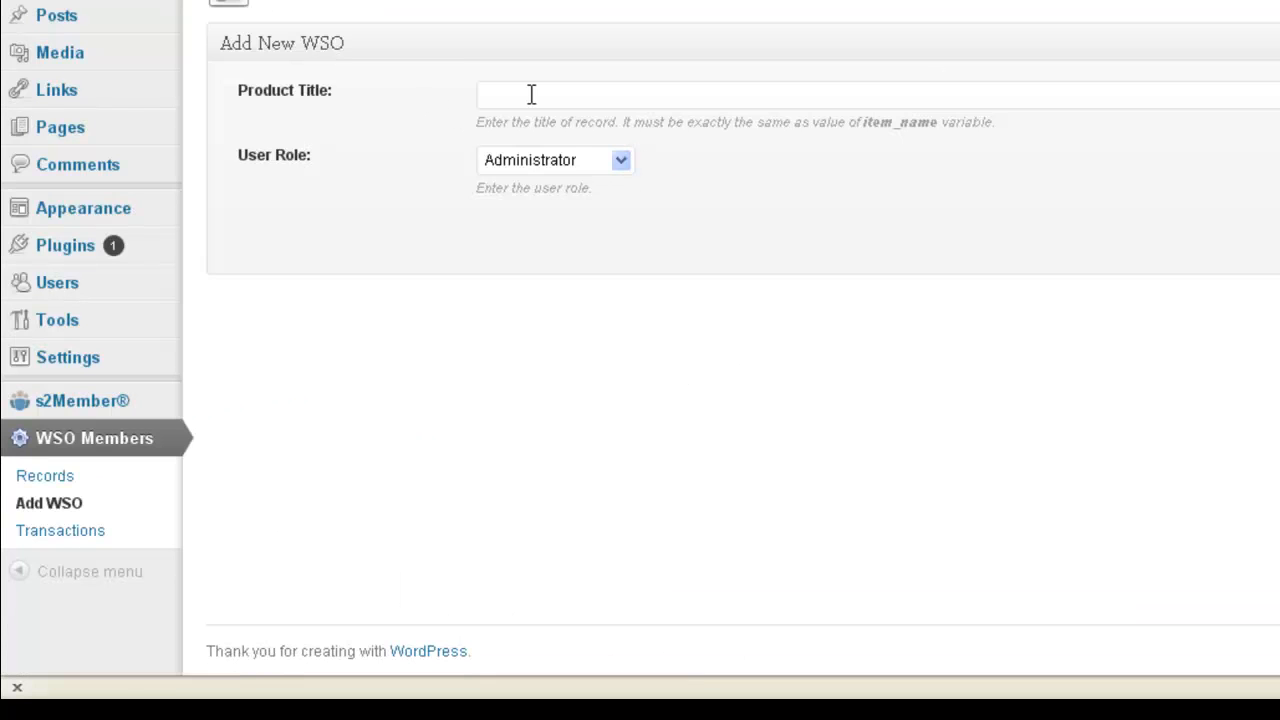
# Review the user roles available for the new WSO record.
pyautogui.click(620, 162)
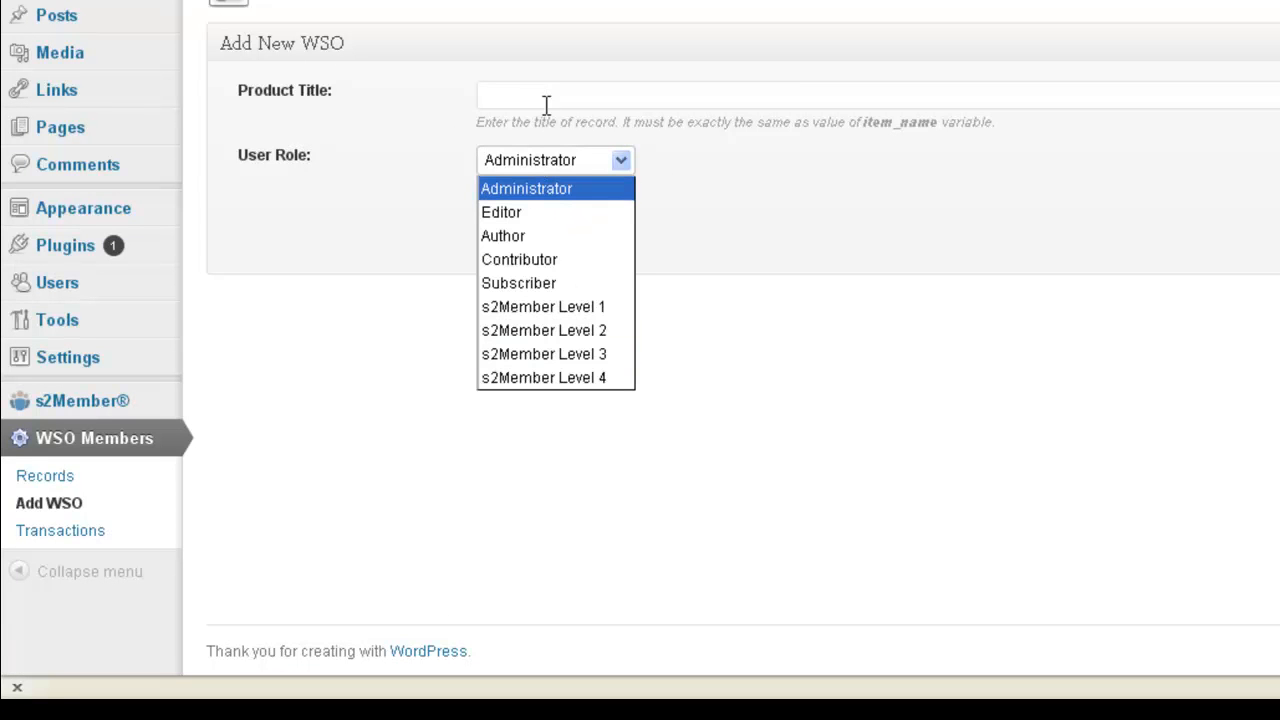
pyautogui.click(591, 94)
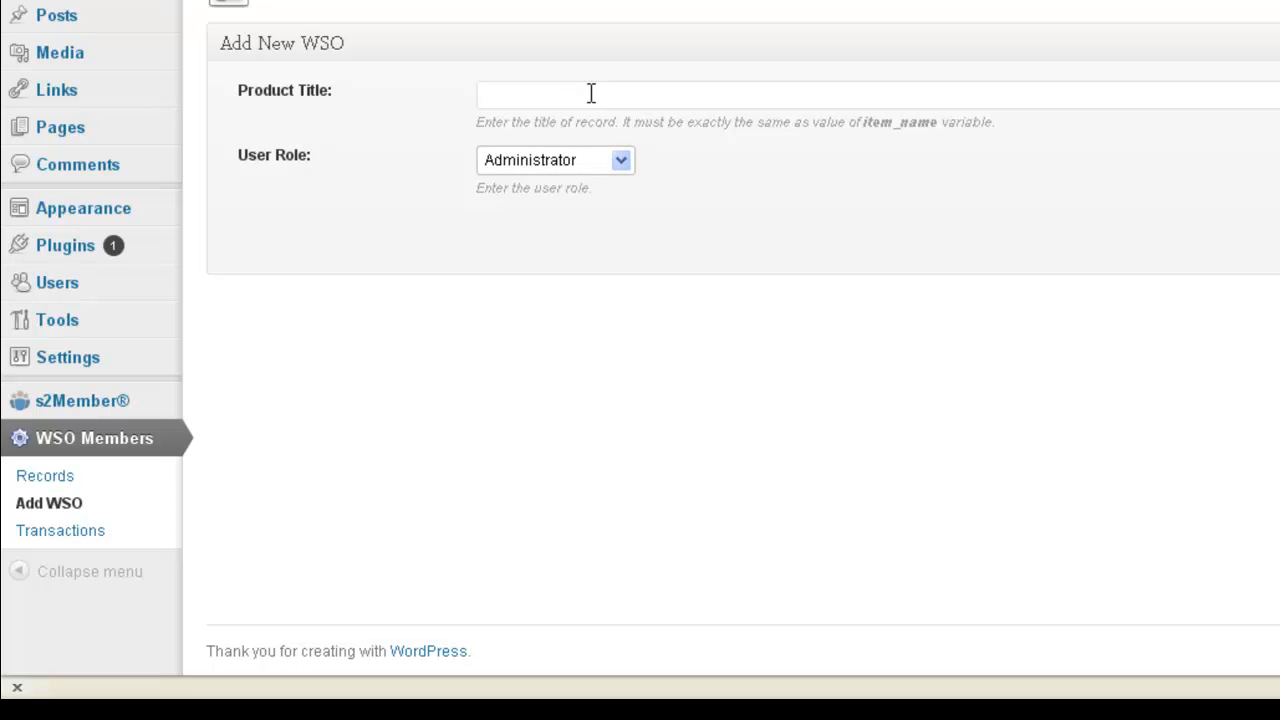
pyautogui.click(620, 161)
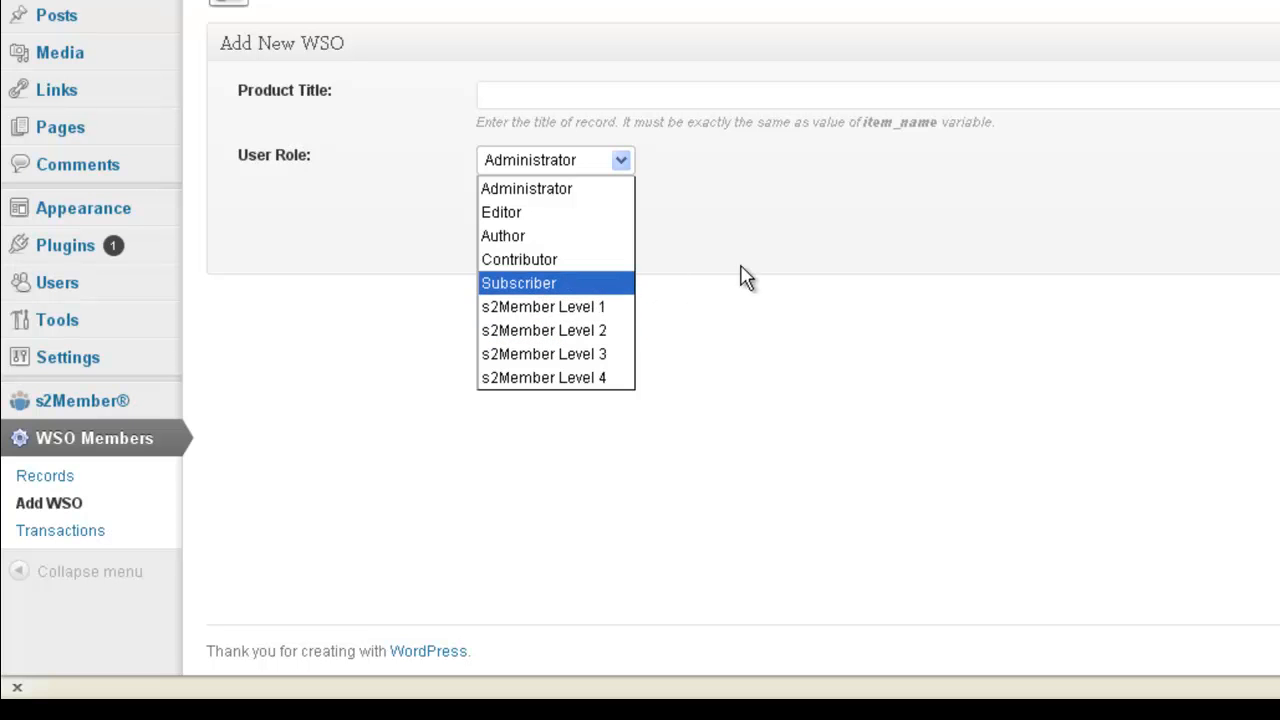
pyautogui.click(447, 162)
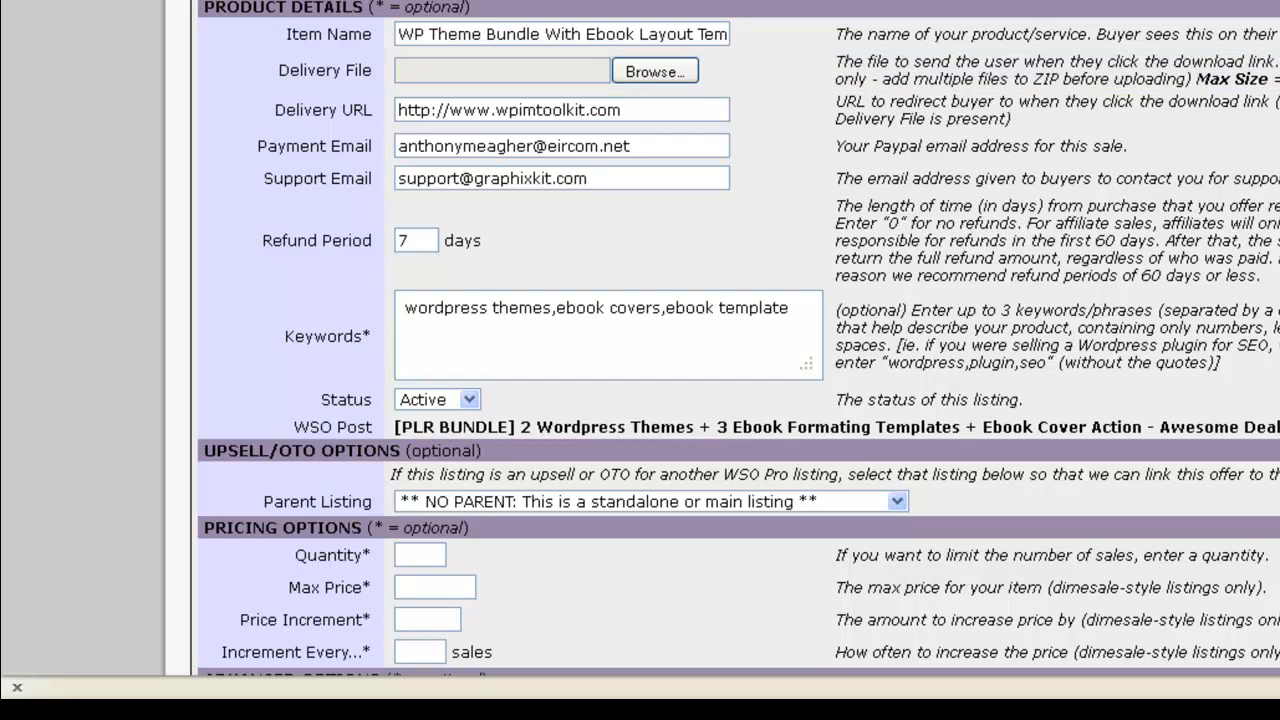
# Copy the Item Name from the WarriorPlus listing into the new WSO's Product Title: "WP Theme Bundle With Ebook Layout Templates".
pyautogui.scroll(1, 738, 338)
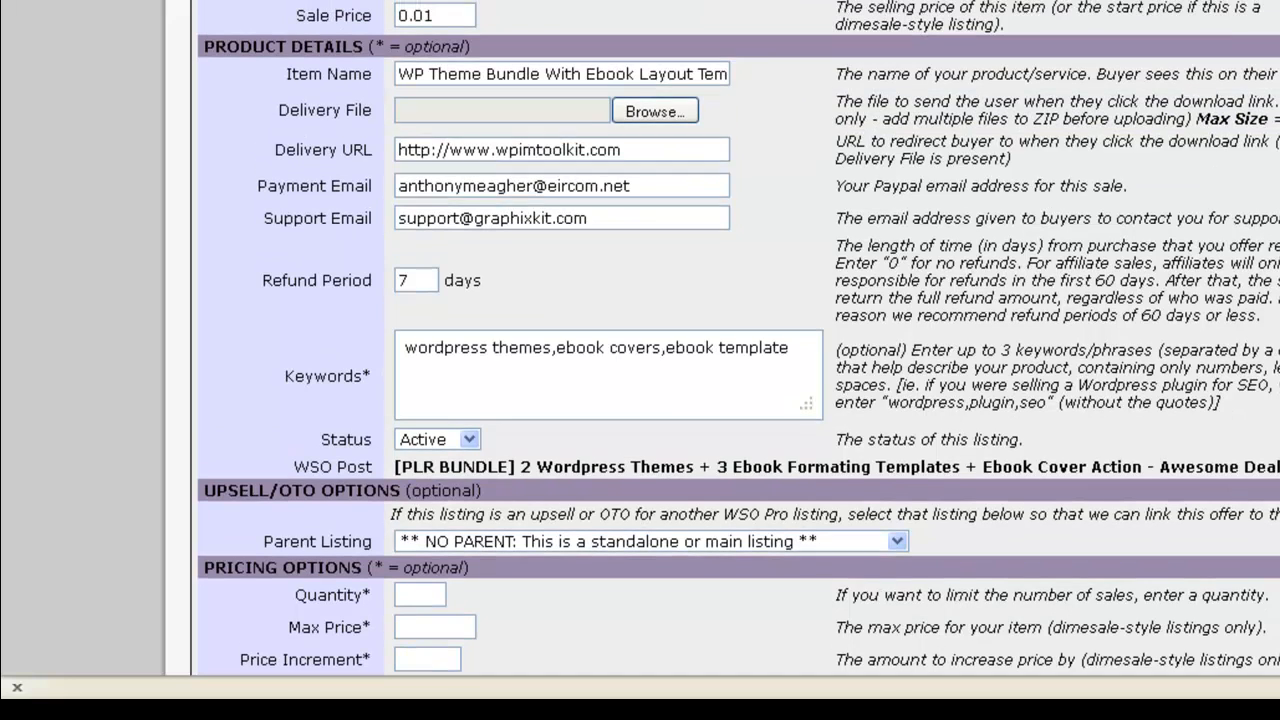
pyautogui.moveTo(398, 73); pyautogui.dragTo(738, 73)
pyautogui.hotkey('ctrl', 'c')
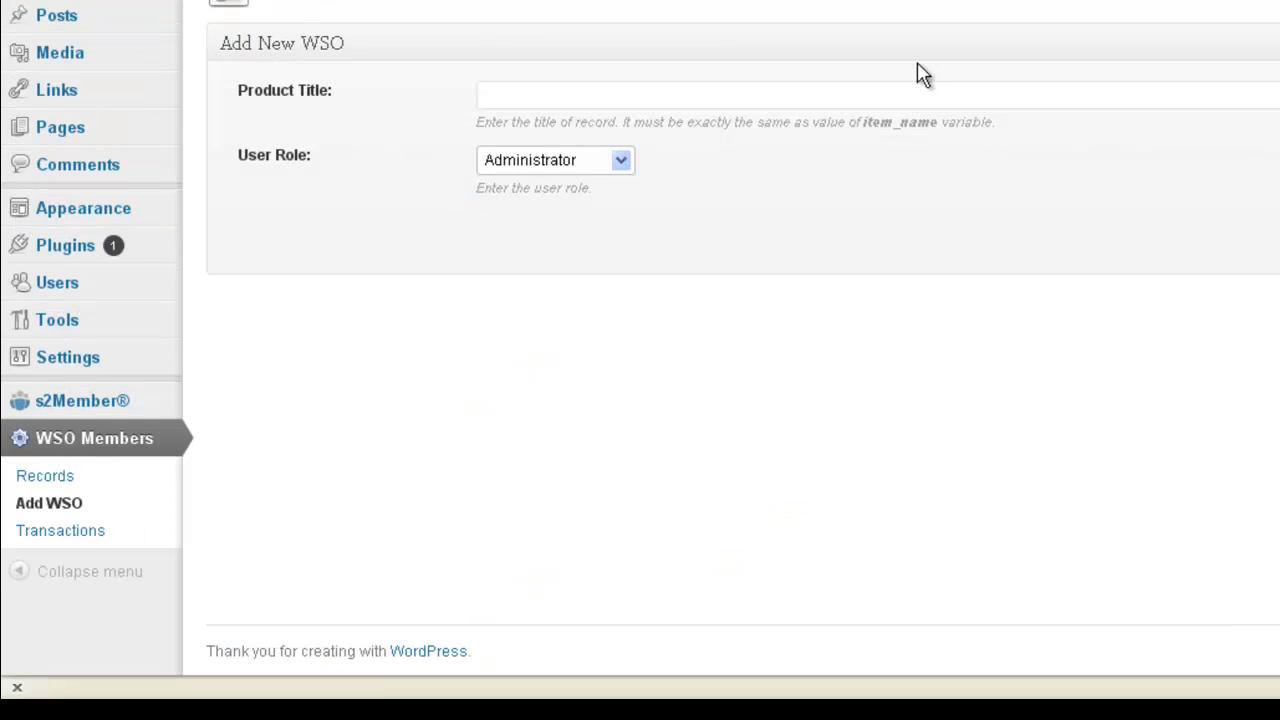
pyautogui.click(569, 100)
pyautogui.hotkey('ctrl', 'v')
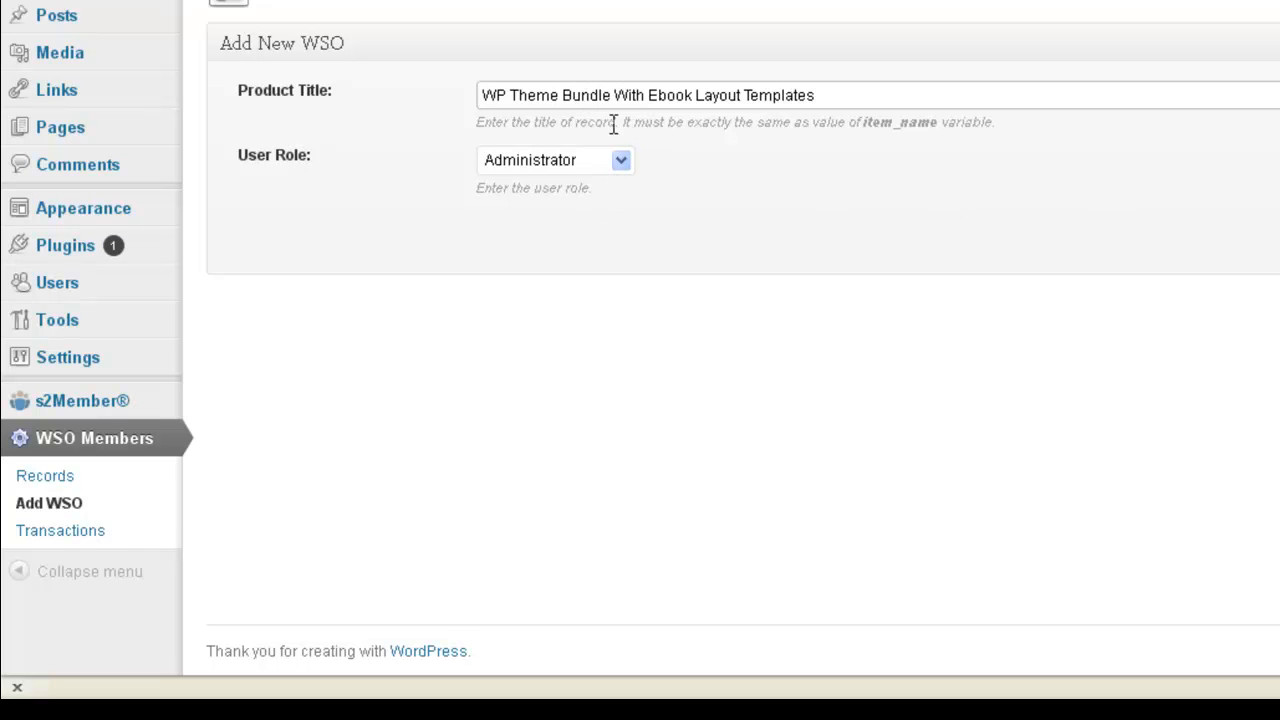
# Set the new WSO's user role to s2Member Level 1 and save the record.
pyautogui.click(621, 163)
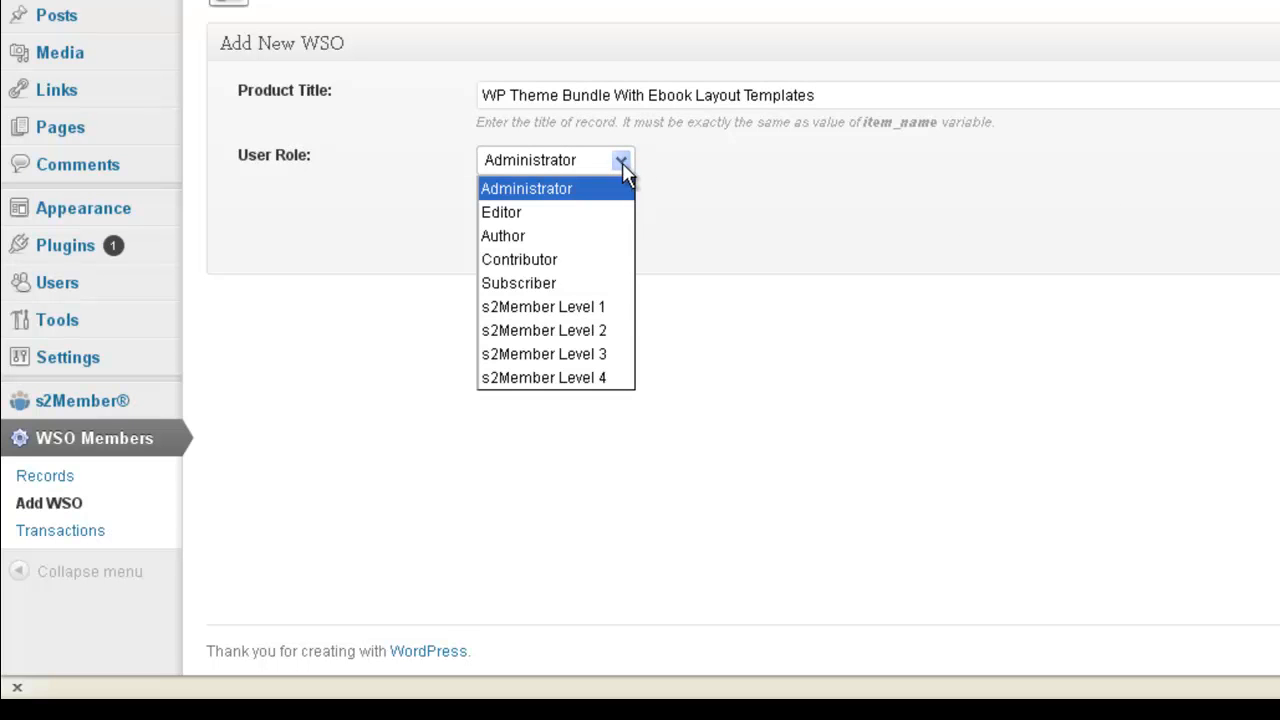
pyautogui.click(583, 310)
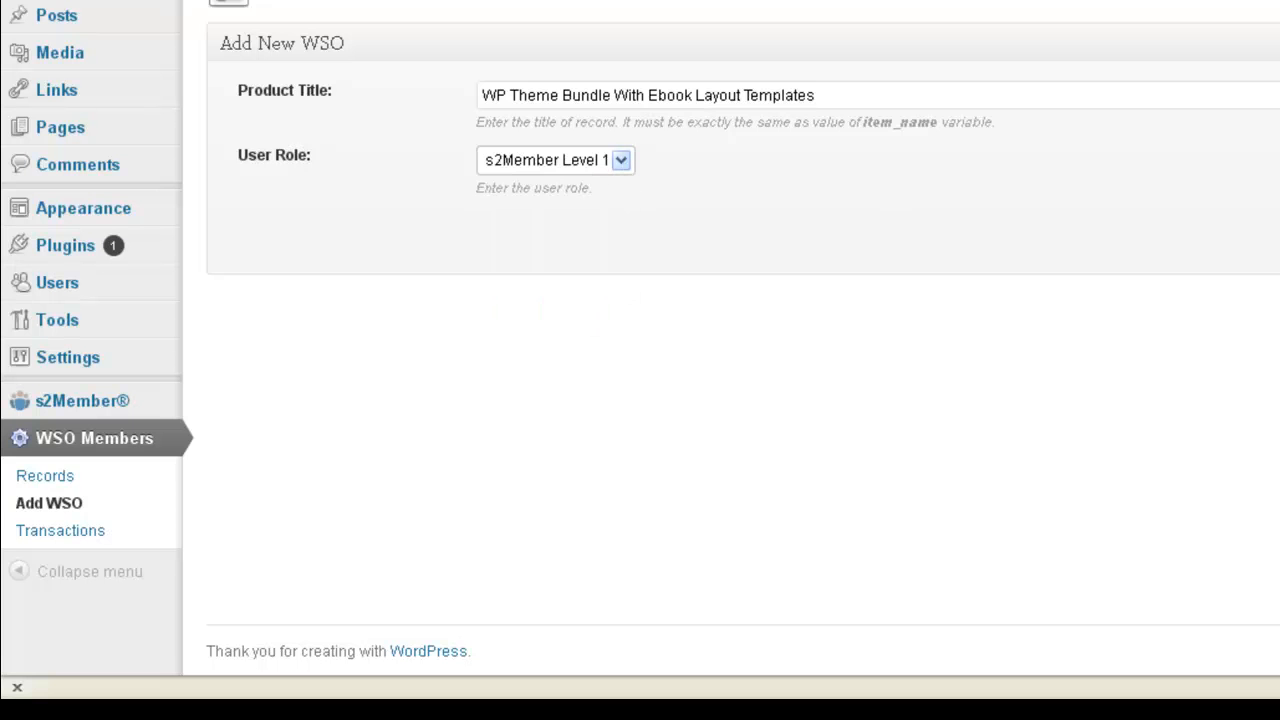
pyautogui.click(1186, 314)
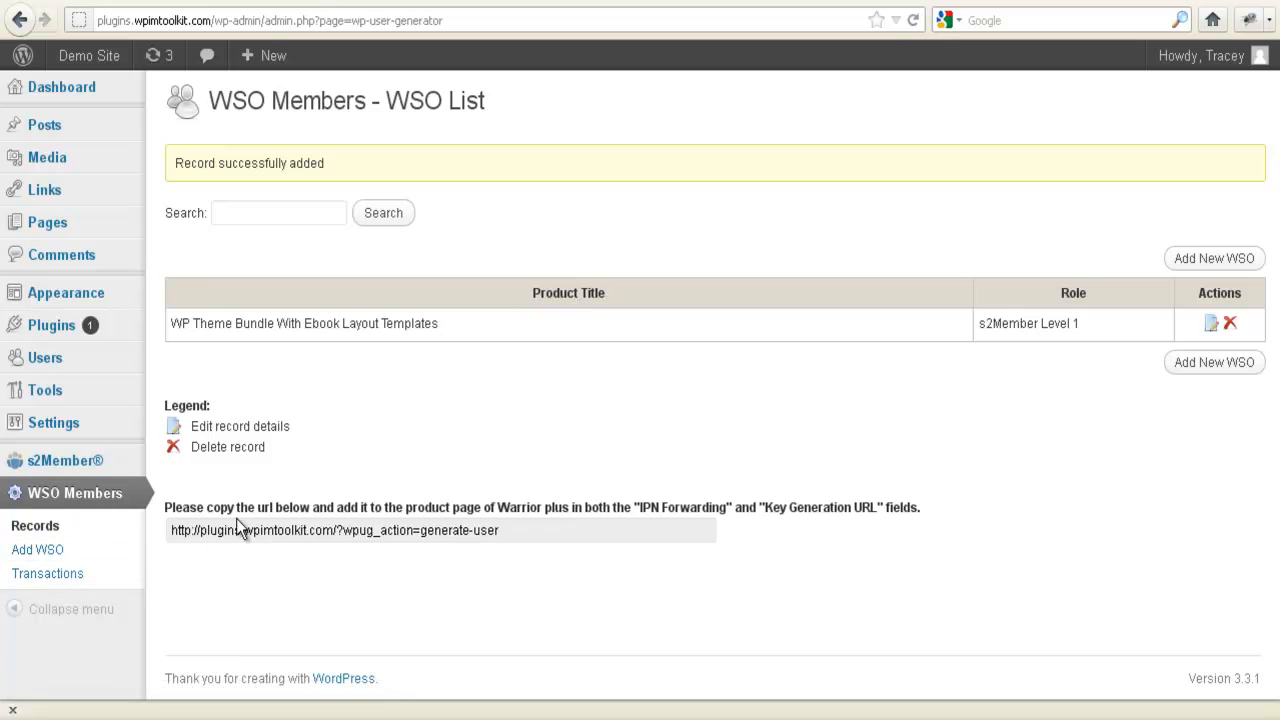
# Copy the plugin's generate-user URL into the IPN Forwarding URL and Key Generation URL of the WarriorPlus listing.
pyautogui.click(405, 525)
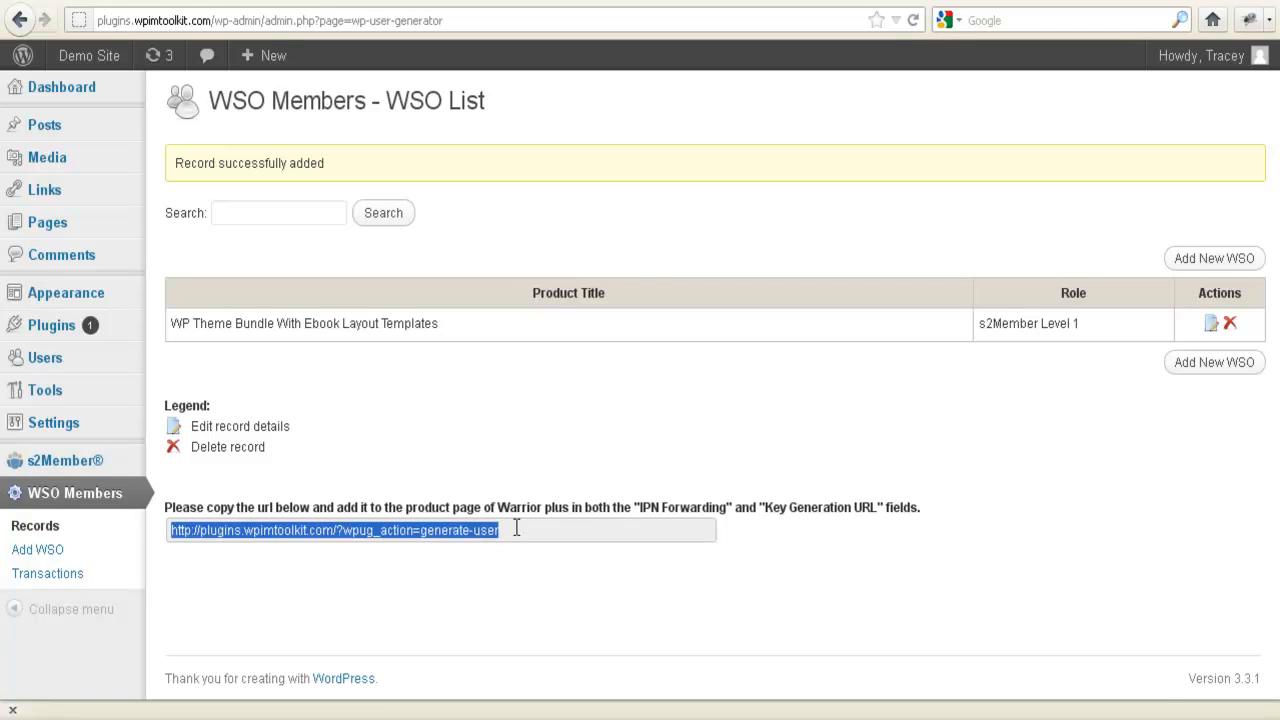
pyautogui.click(511, 530)
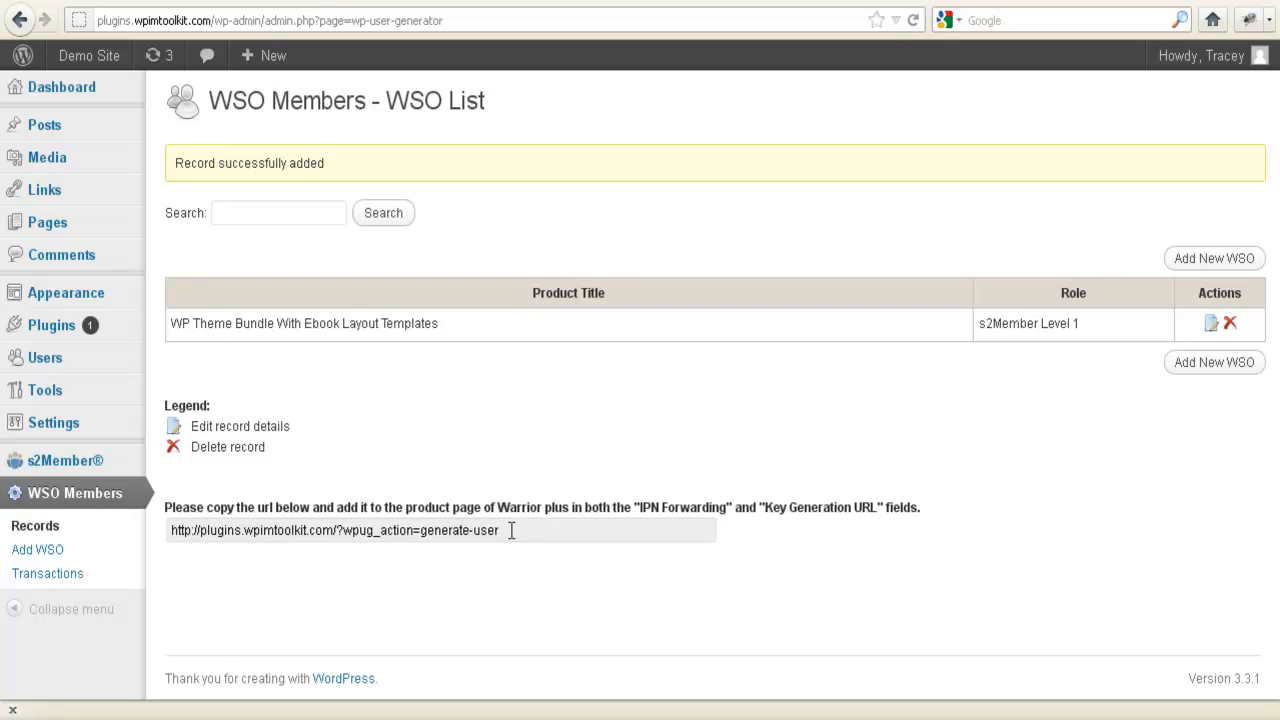
pyautogui.moveTo(511, 530); pyautogui.dragTo(154, 549)
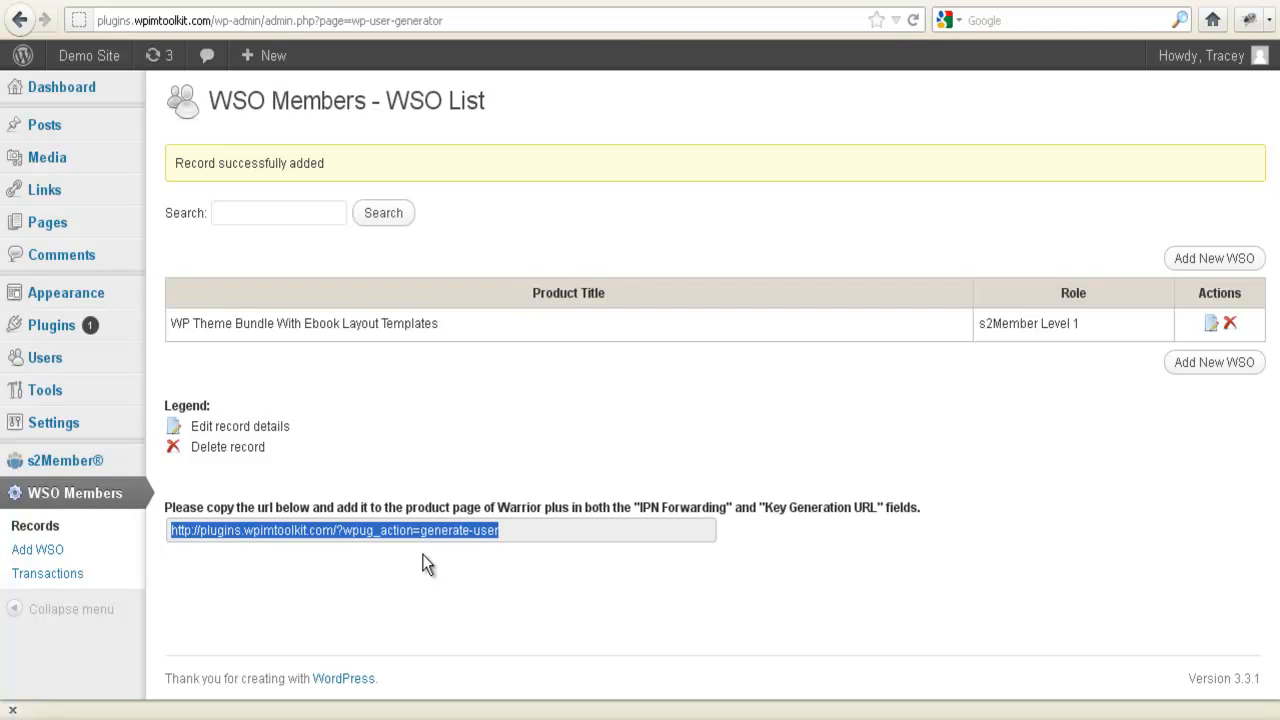
pyautogui.click(874, 1)
pyautogui.moveTo(1274, 253); pyautogui.dragTo(1275, 382)
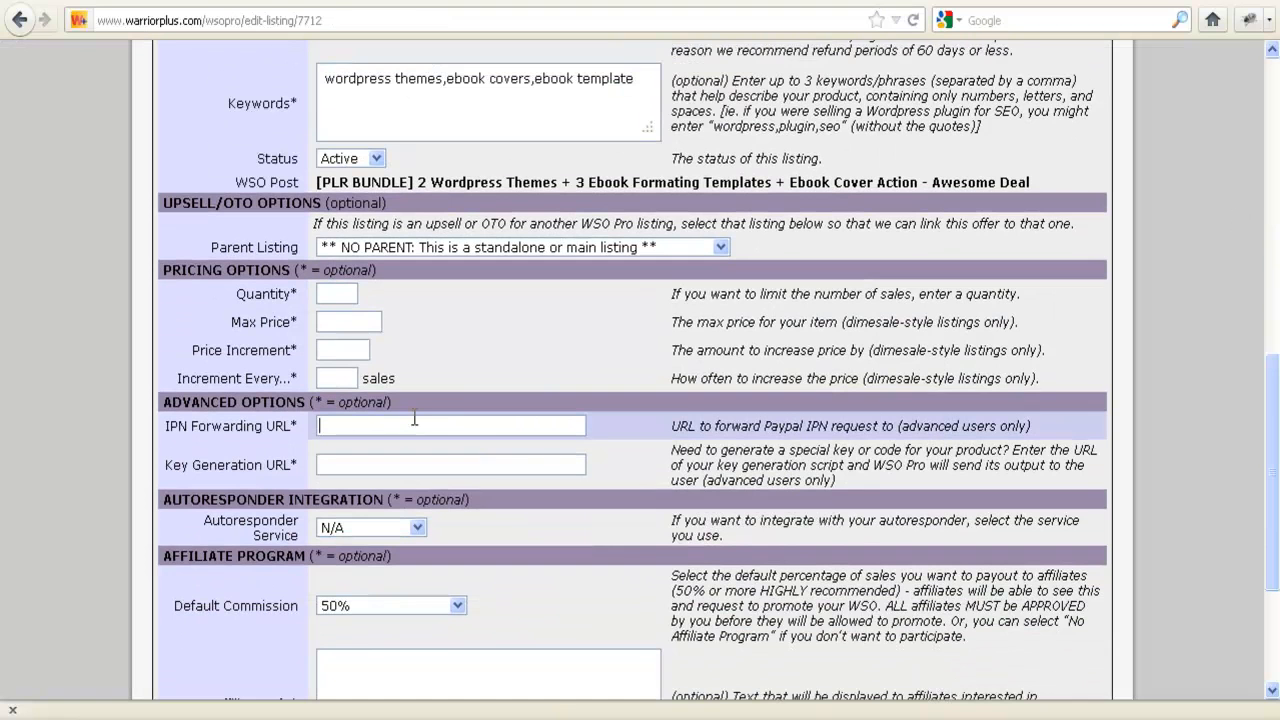
pyautogui.hotkey('ctrl', 'v')
pyautogui.click(385, 464)
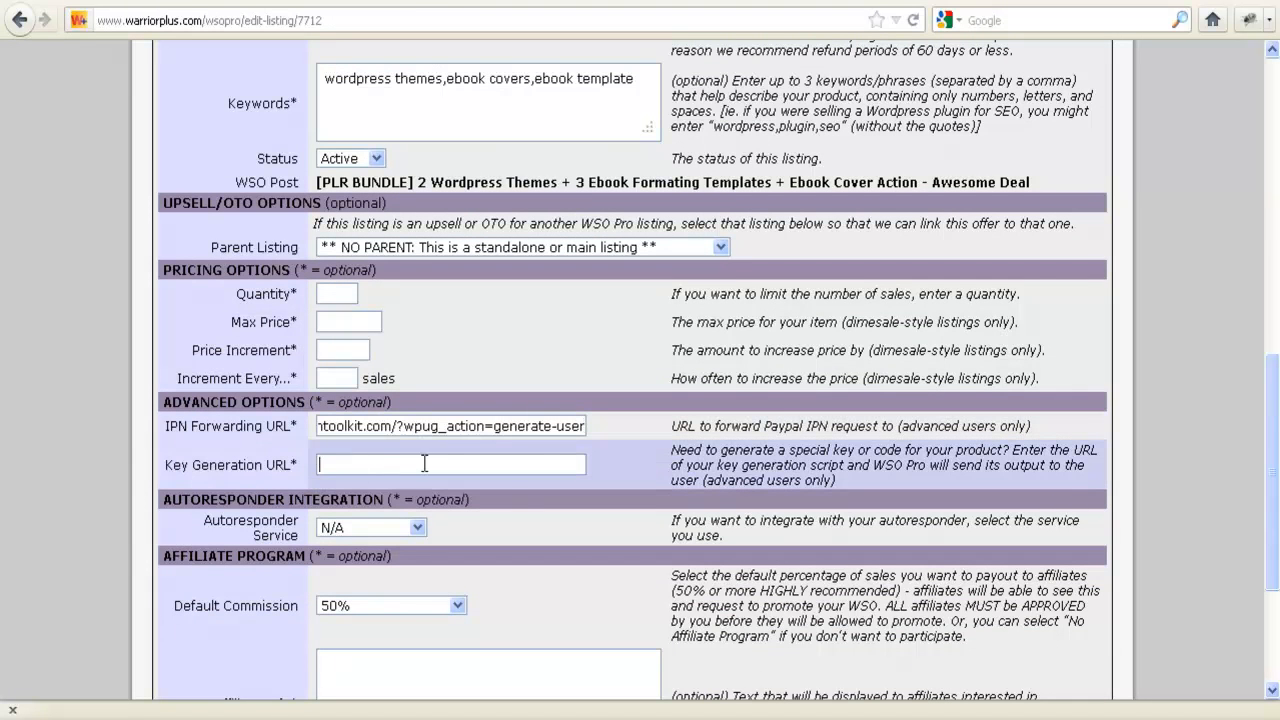
pyautogui.hotkey('ctrl', 'v')
# Check the listing's Delivery URL and save the listing changes.
pyautogui.moveTo(1277, 457); pyautogui.dragTo(1240, 308)
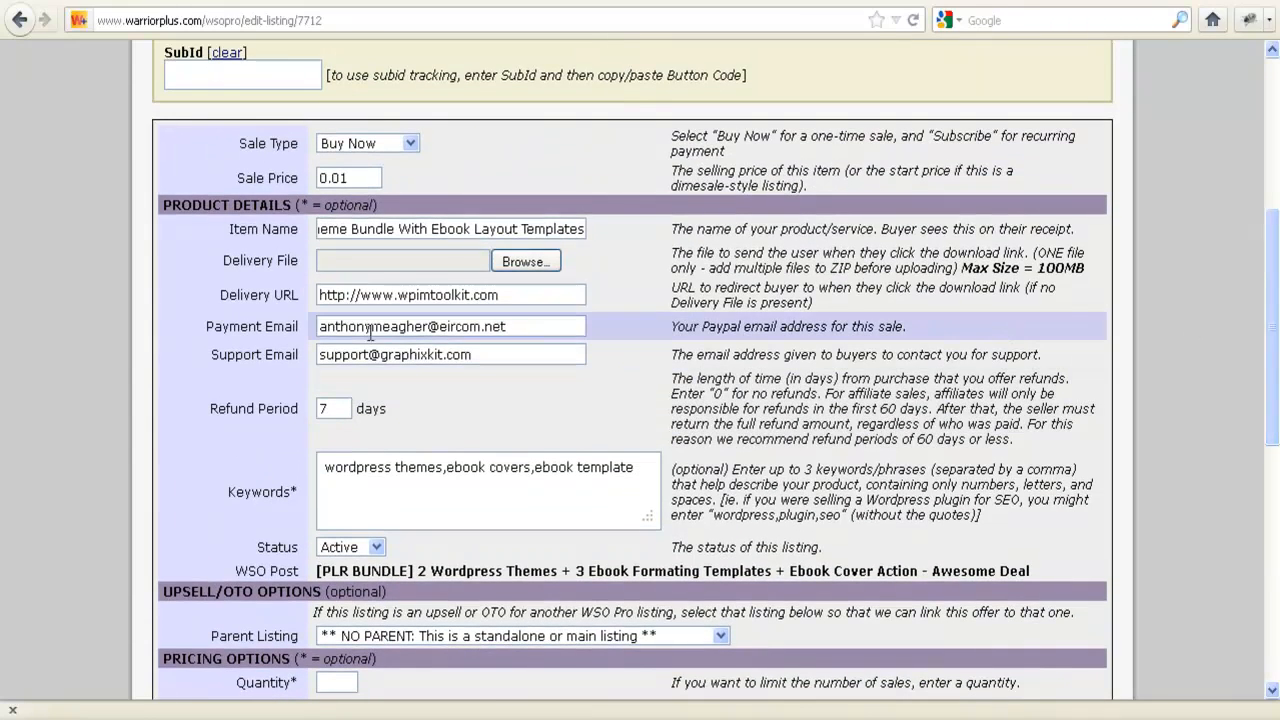
pyautogui.click(505, 296)
pyautogui.moveTo(1274, 279); pyautogui.dragTo(1274, 492)
pyautogui.click(386, 630)
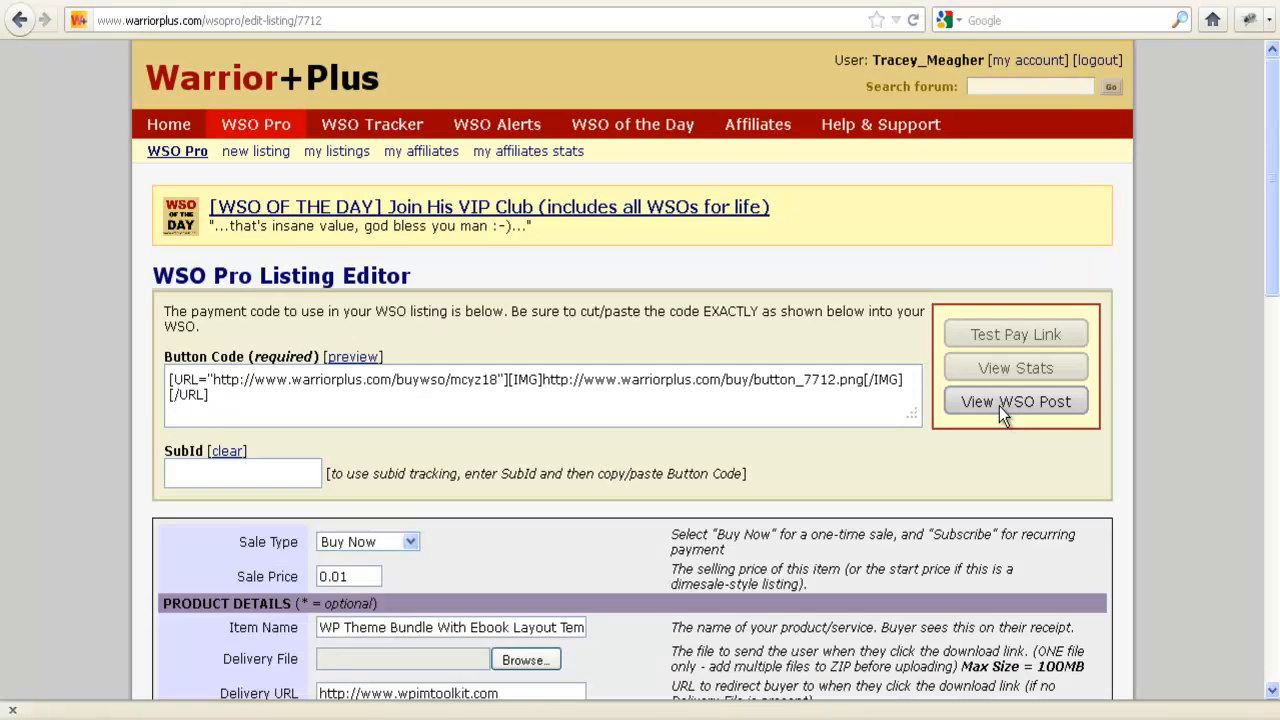
# View the listing's WSO post and start a test purchase with its $0.01 Buy Now button.
pyautogui.click(1001, 404)
pyautogui.moveTo(1272, 60); pyautogui.dragTo(1274, 333)
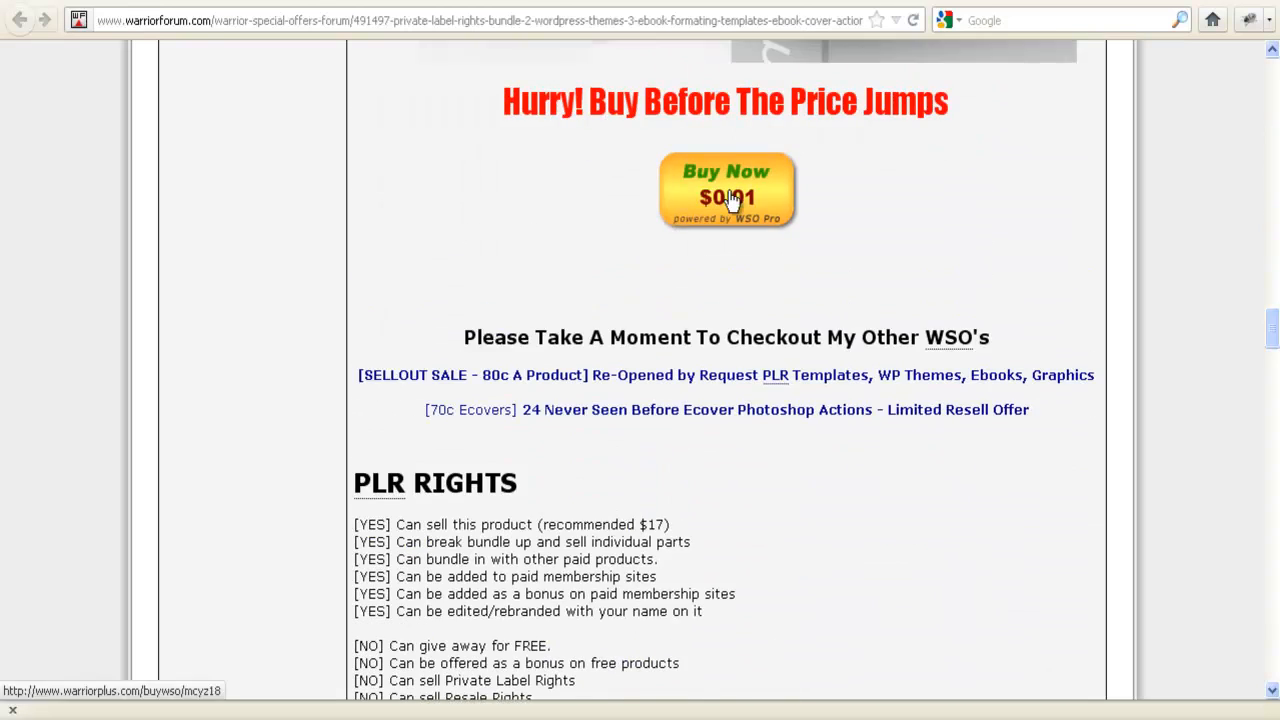
pyautogui.click(729, 195)
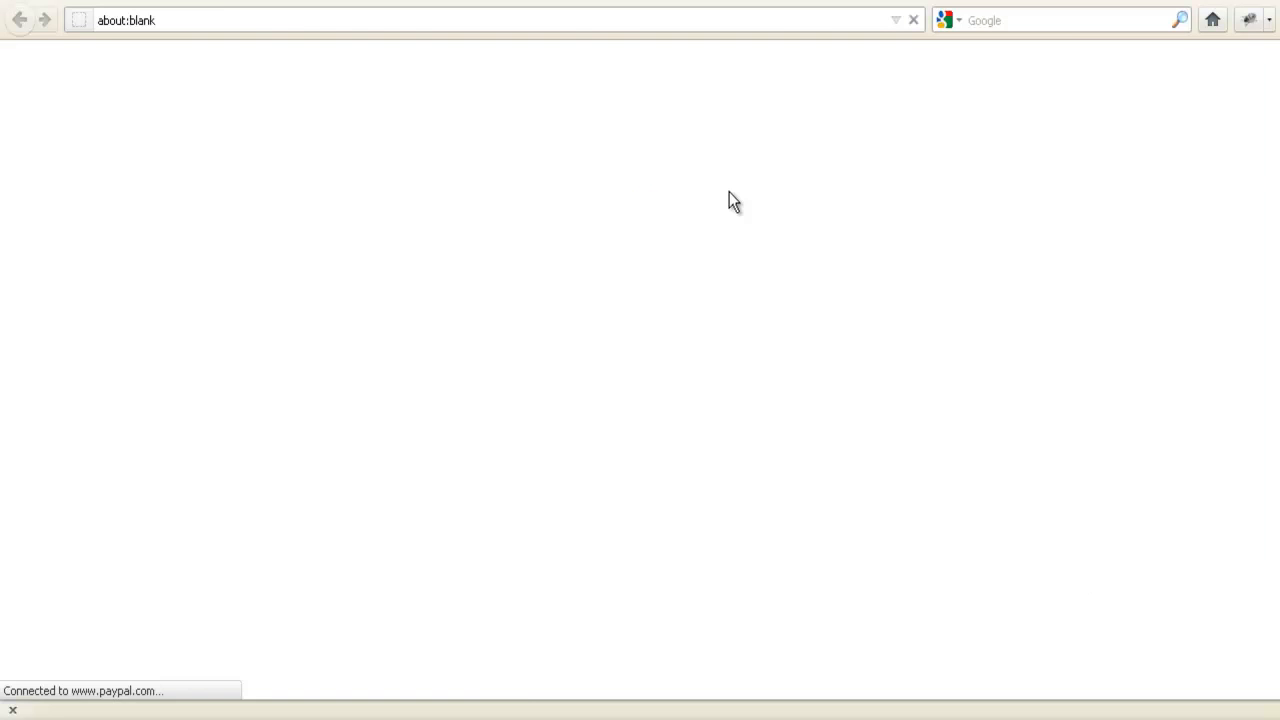
# Enter the PayPal account password to log in and pay for the test purchase.
pyautogui.click(665, 421)
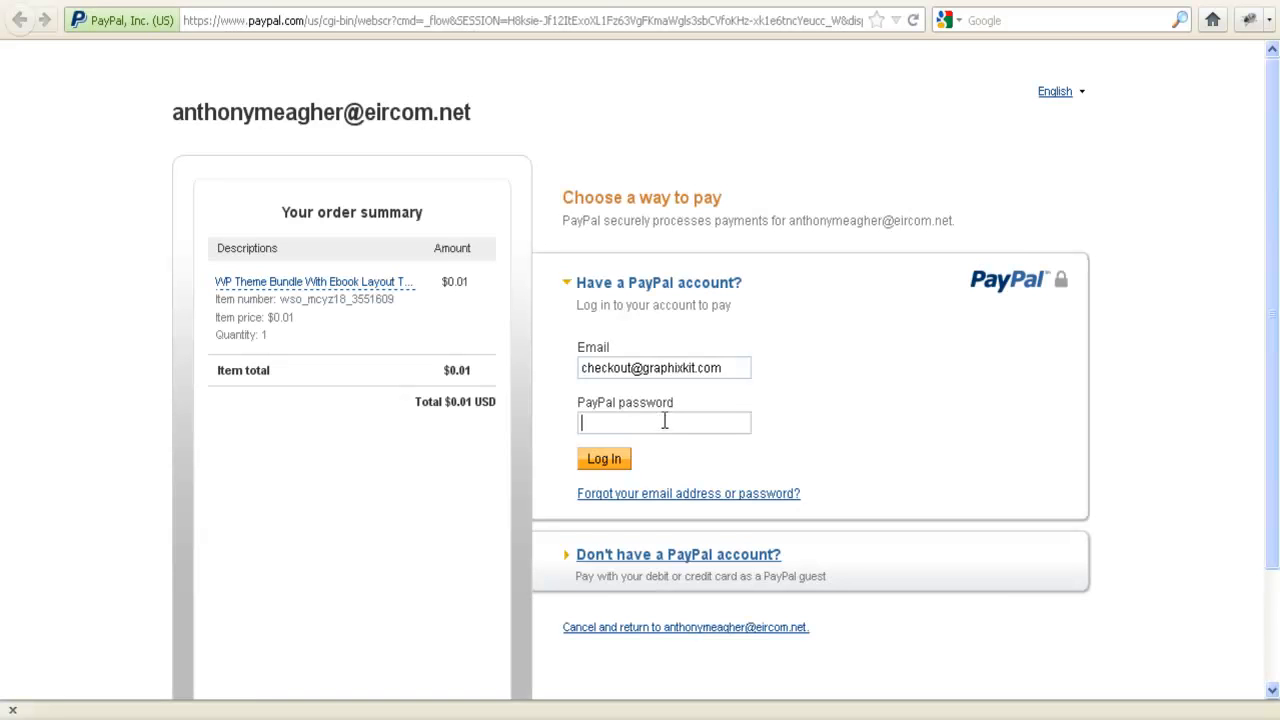
pyautogui.write('••')
pyautogui.write('•••••••••')
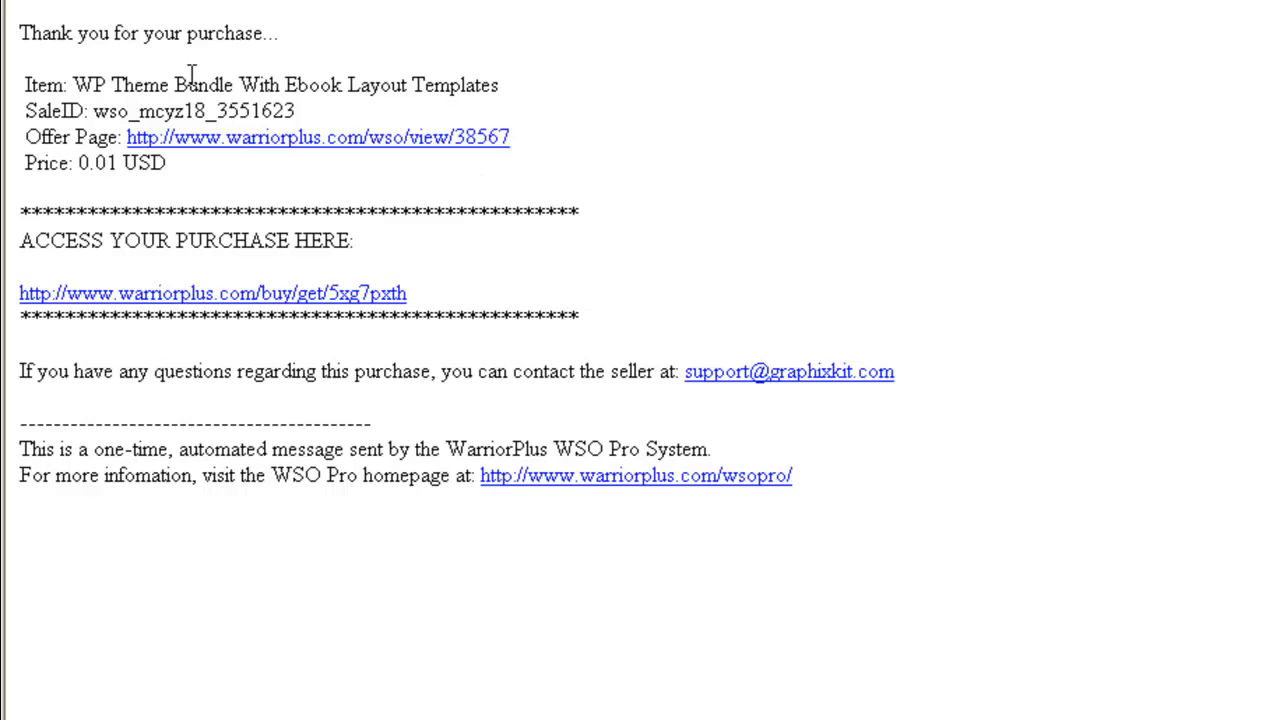
# Follow the purchase access link in the receipt e-mail and examine the generated member login details.
pyautogui.click(343, 294)
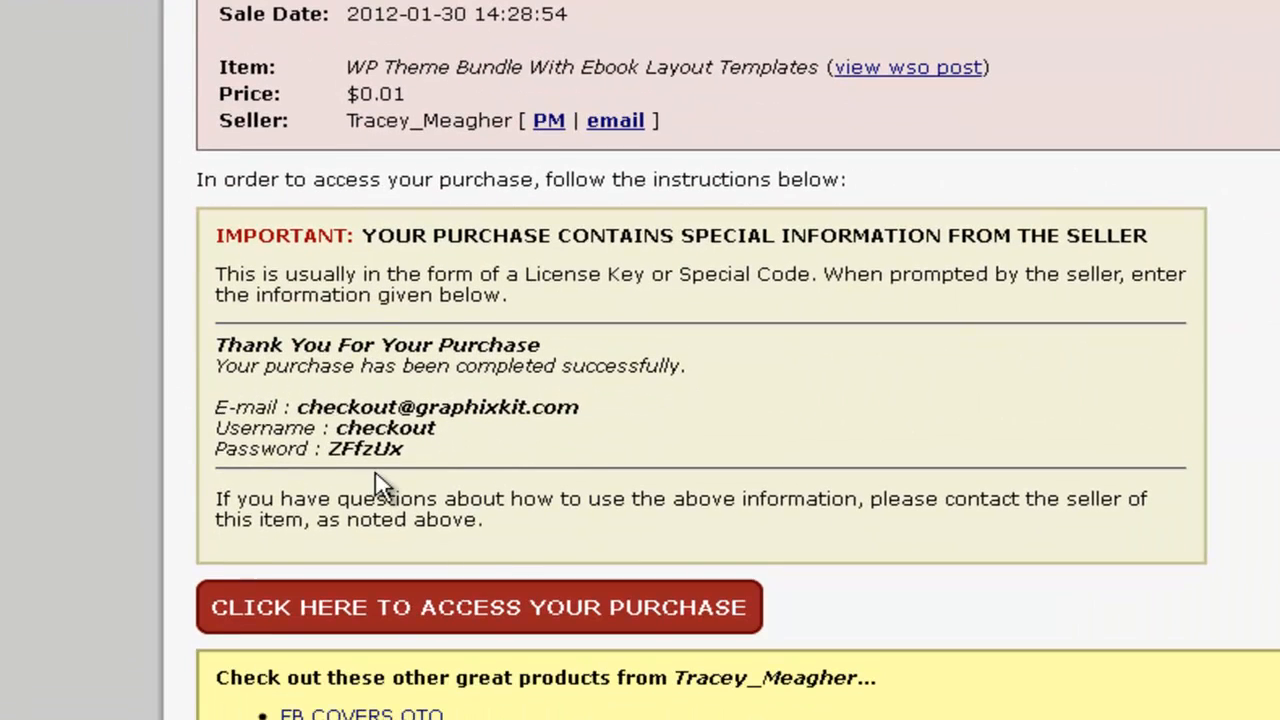
pyautogui.moveTo(309, 406); pyautogui.dragTo(502, 403)
pyautogui.click(591, 410)
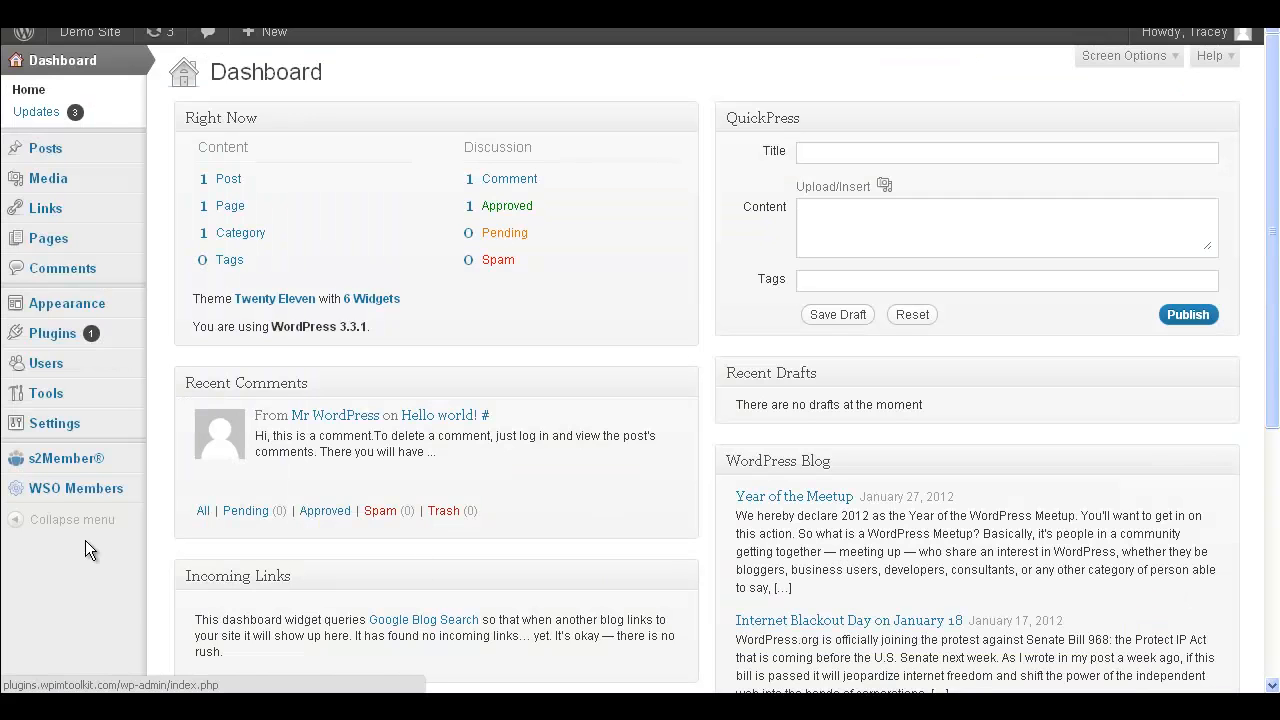
# Open the "Hello world!" post for editing in the WordPress demo site.
pyautogui.moveTo(52, 343)
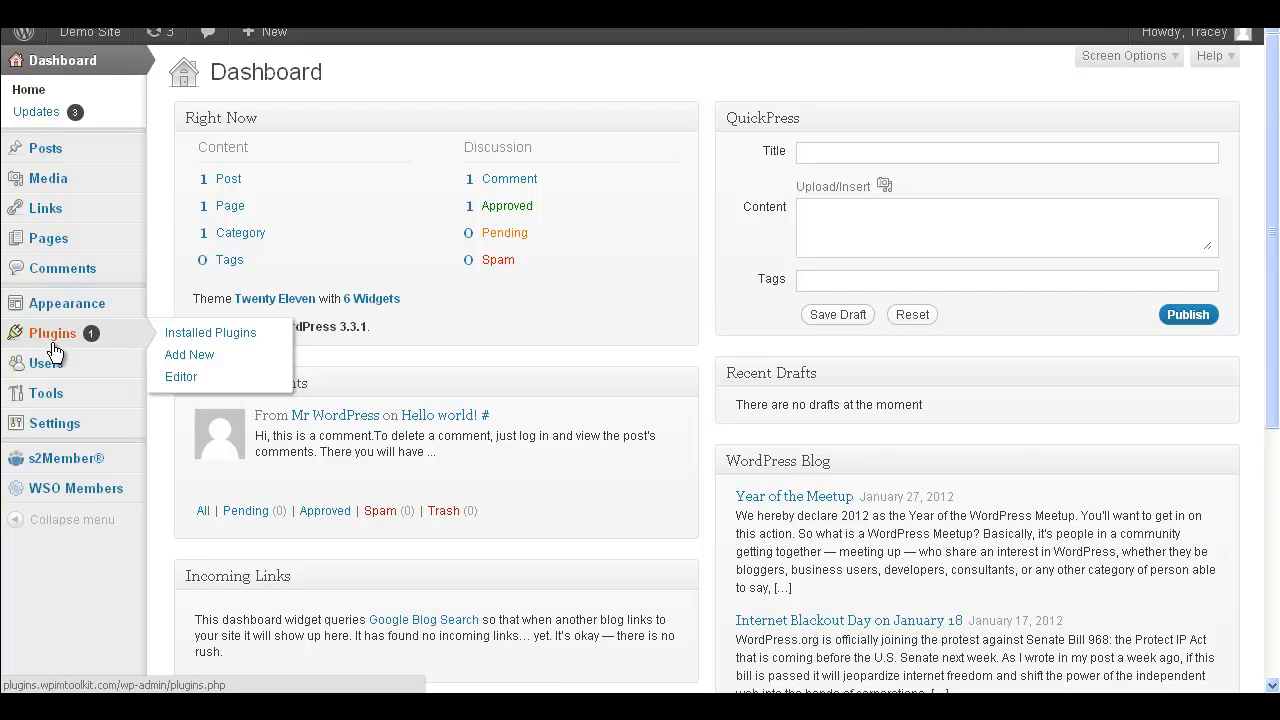
pyautogui.click(170, 364)
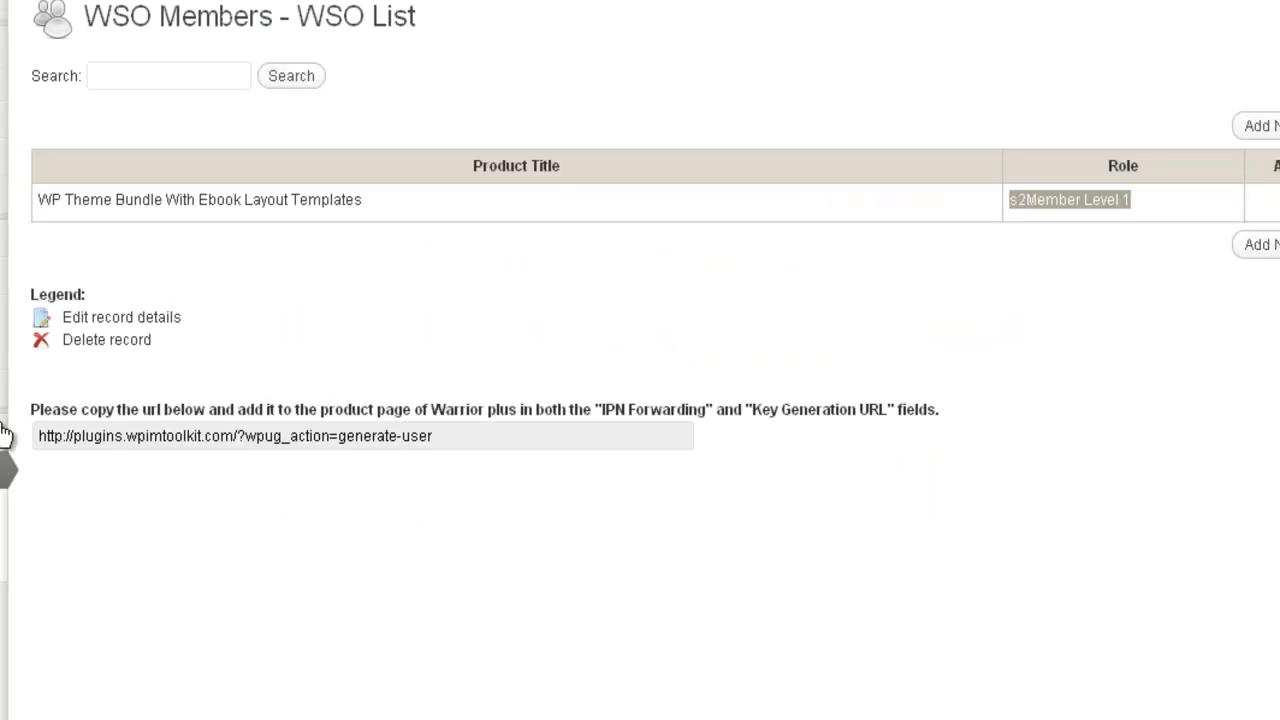
pyautogui.moveTo(8, 40)
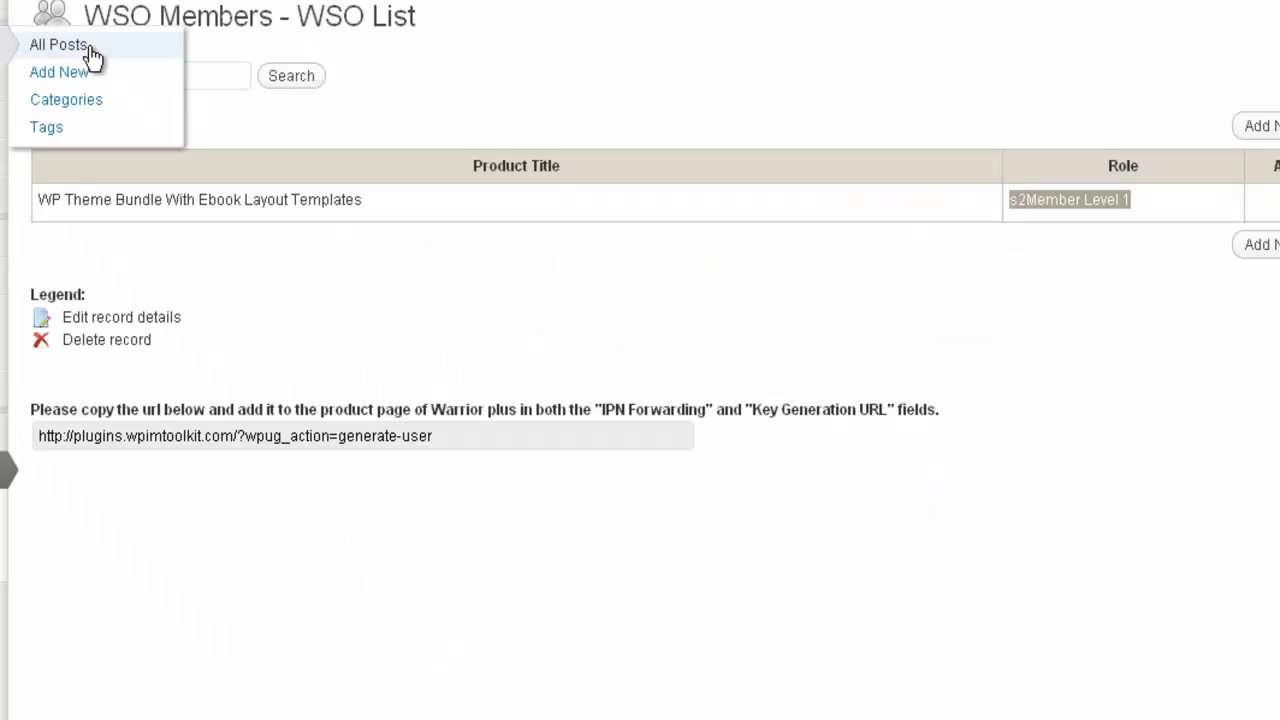
pyautogui.click(45, 50)
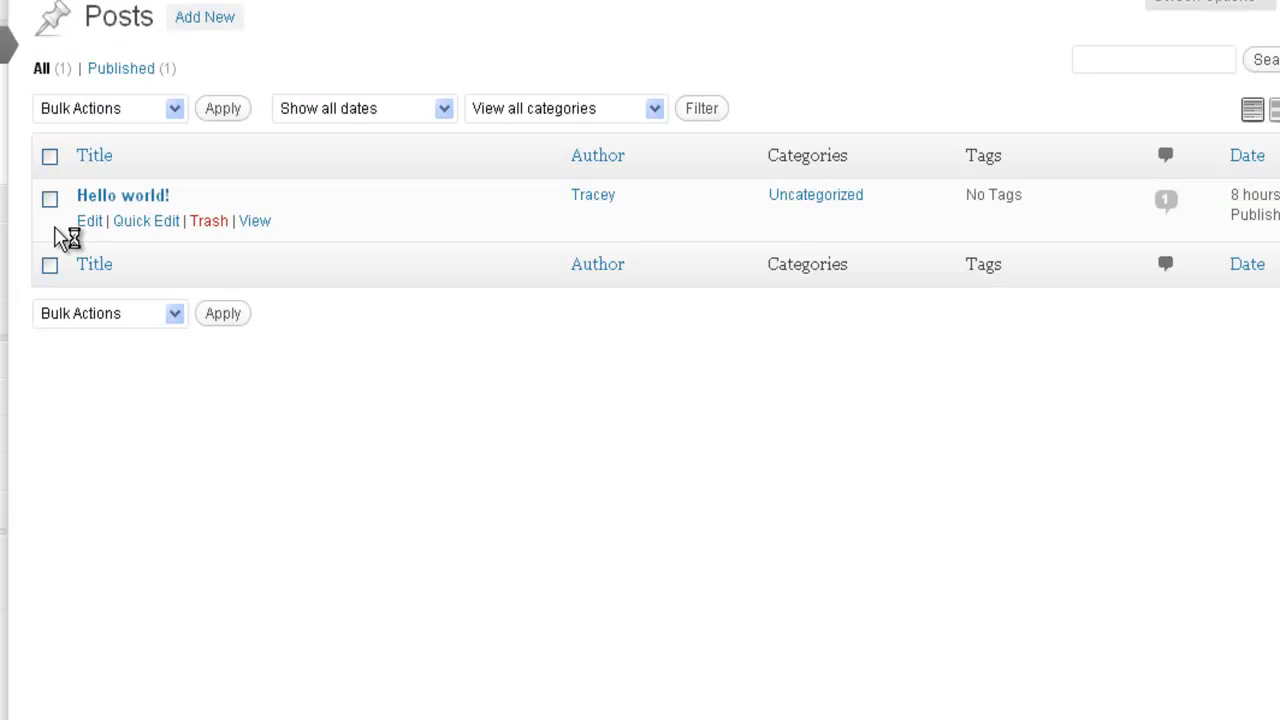
pyautogui.click(89, 221)
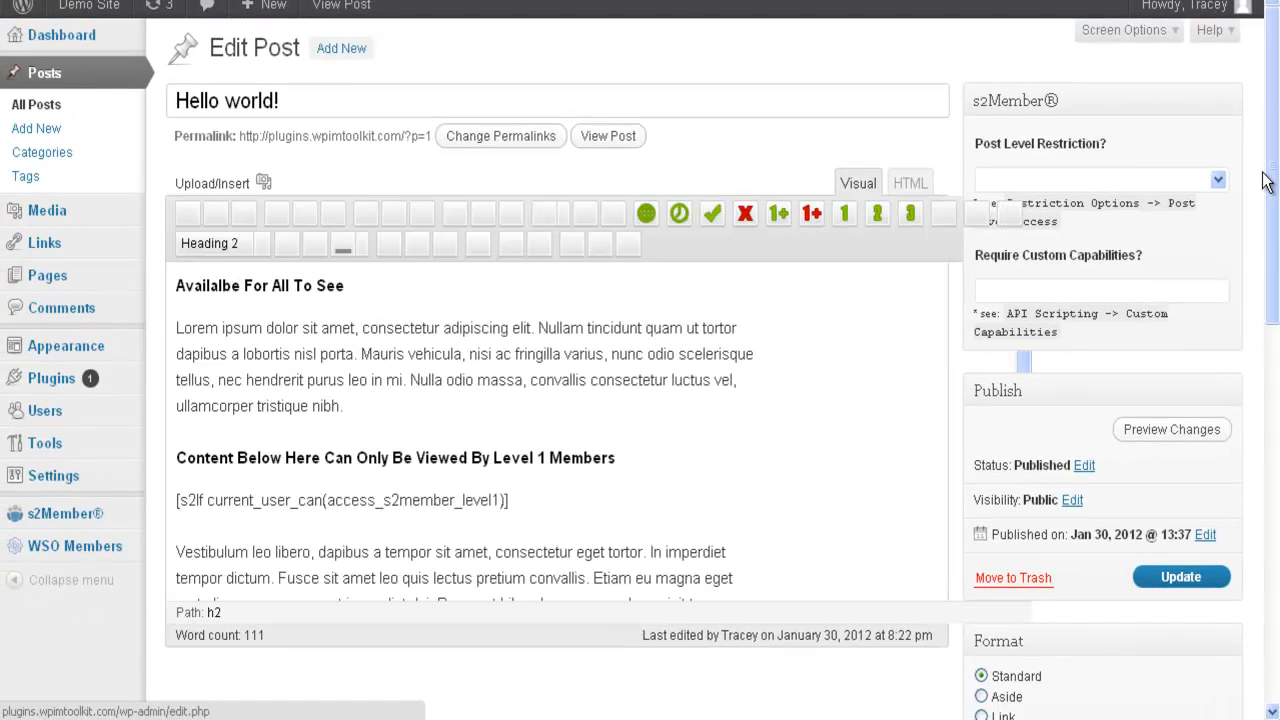
pyautogui.moveTo(1271, 175); pyautogui.dragTo(1271, 196)
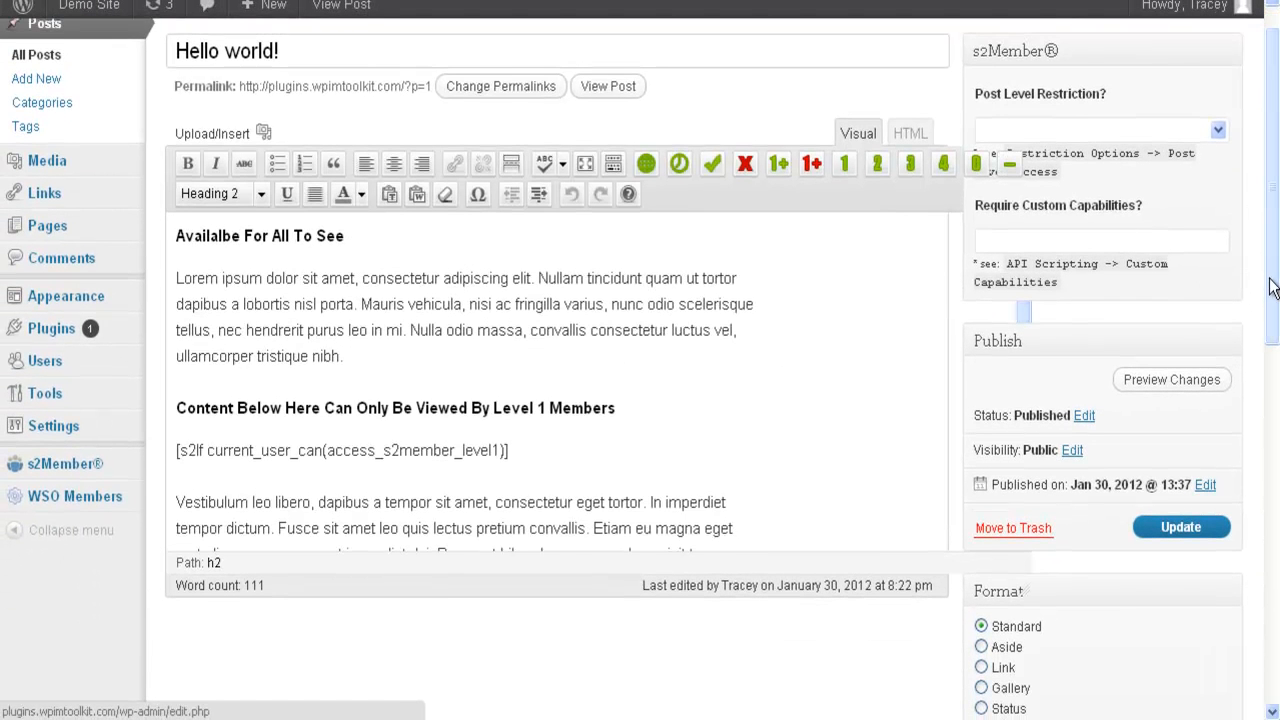
pyautogui.moveTo(1271, 290); pyautogui.dragTo(1271, 270)
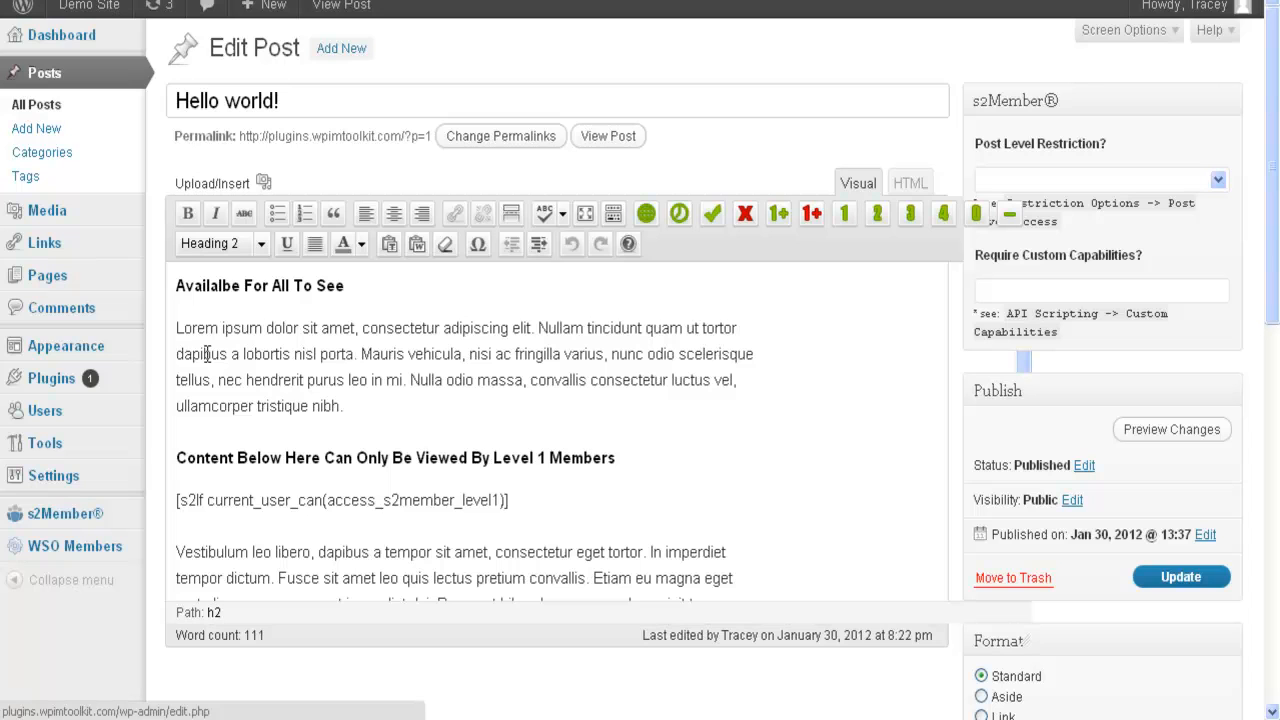
# Correct the misspelled first heading of the post to "Available For All To See".
pyautogui.moveTo(91, 377)
pyautogui.moveTo(177, 282); pyautogui.dragTo(371, 408)
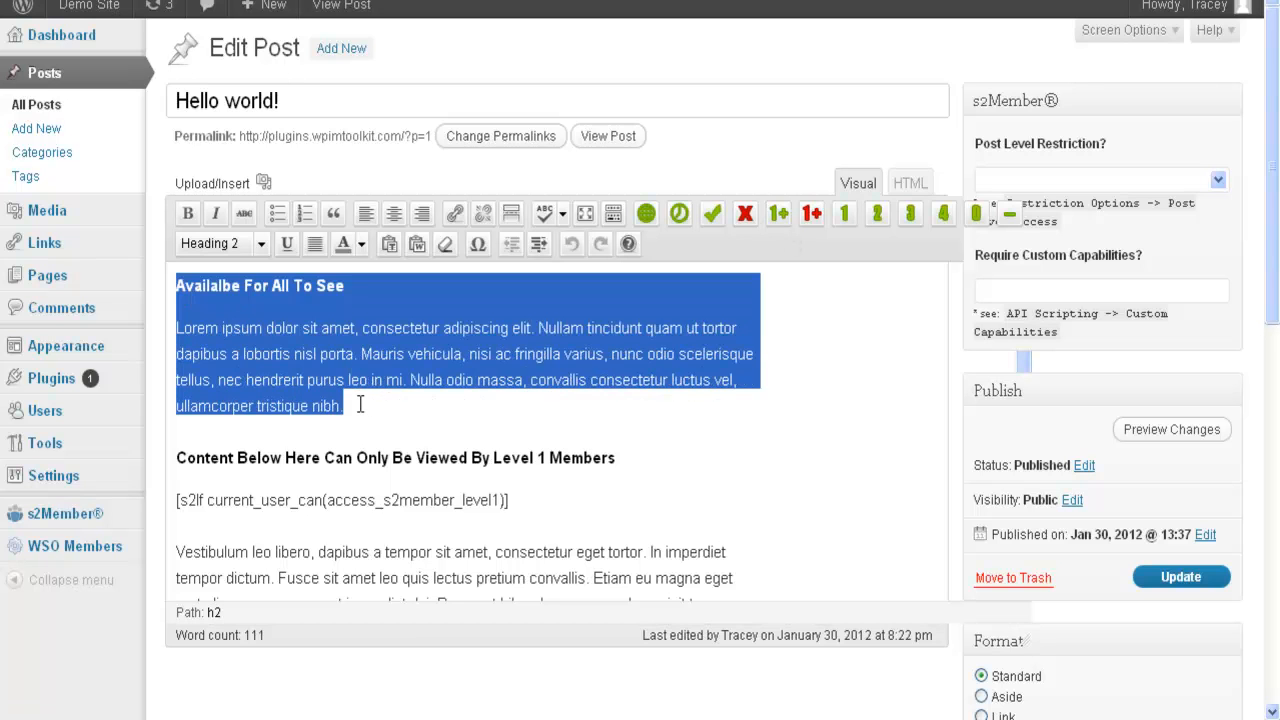
pyautogui.click(357, 403)
pyautogui.click(221, 286)
pyautogui.press('BackSpace')
pyautogui.write('l')
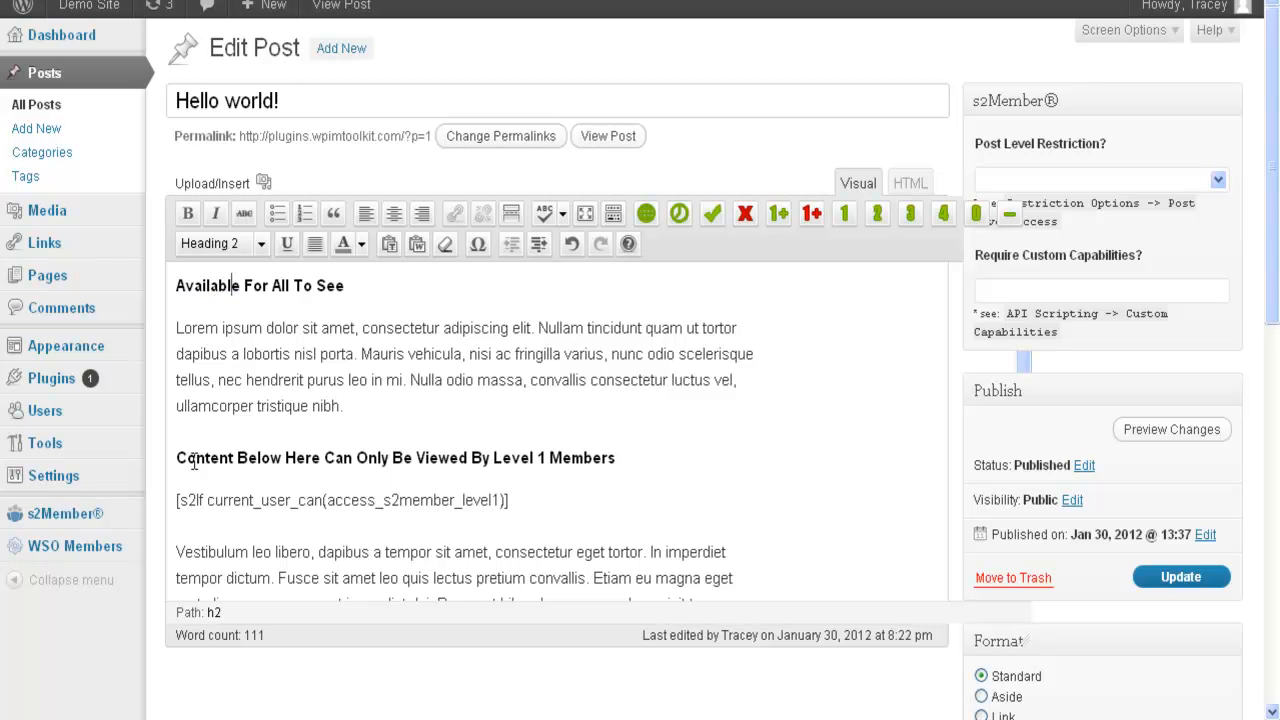
# Replace the shortcode below the "Content Below Here Can Only Be Viewed By Level 1 Members" heading with [s2If current_user_is(s2member_level1)][/s2If].
pyautogui.scroll(-3, 1276, 420)
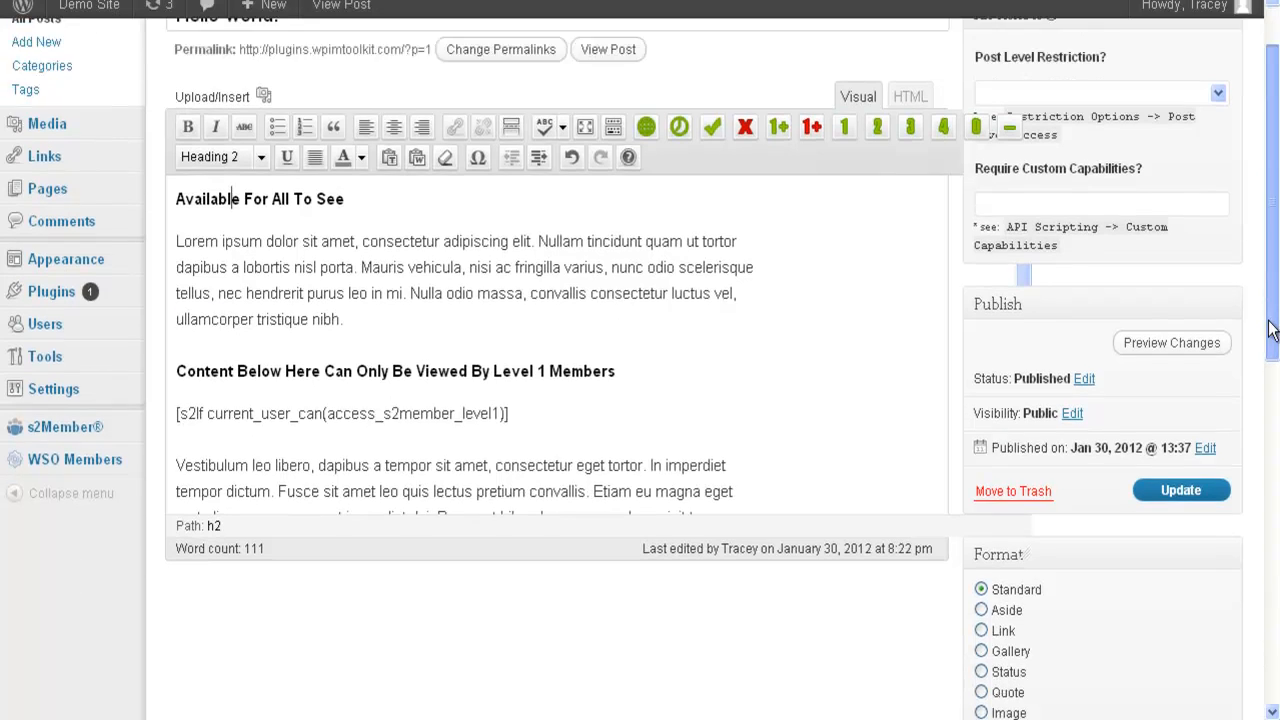
pyautogui.click(177, 380)
pyautogui.moveTo(178, 336); pyautogui.dragTo(618, 337)
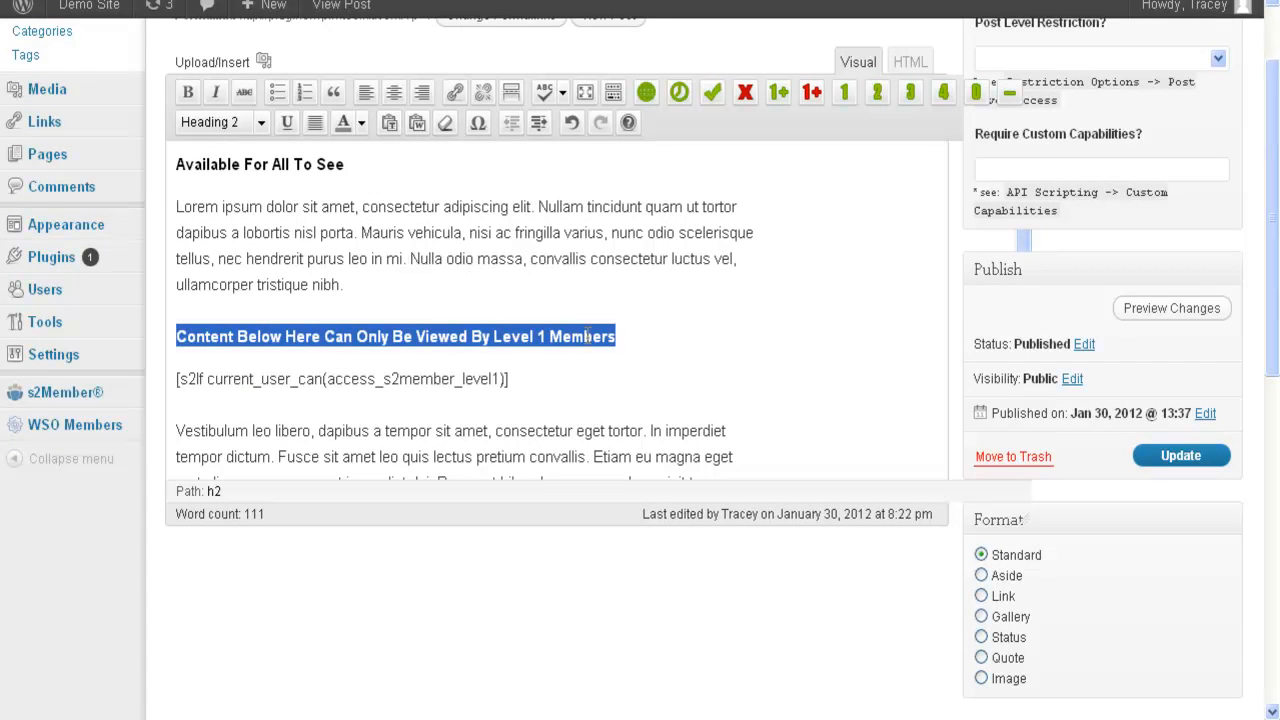
pyautogui.press('Down')
pyautogui.moveTo(175, 376); pyautogui.dragTo(521, 365)
pyautogui.hotkey('ctrl', 'x')
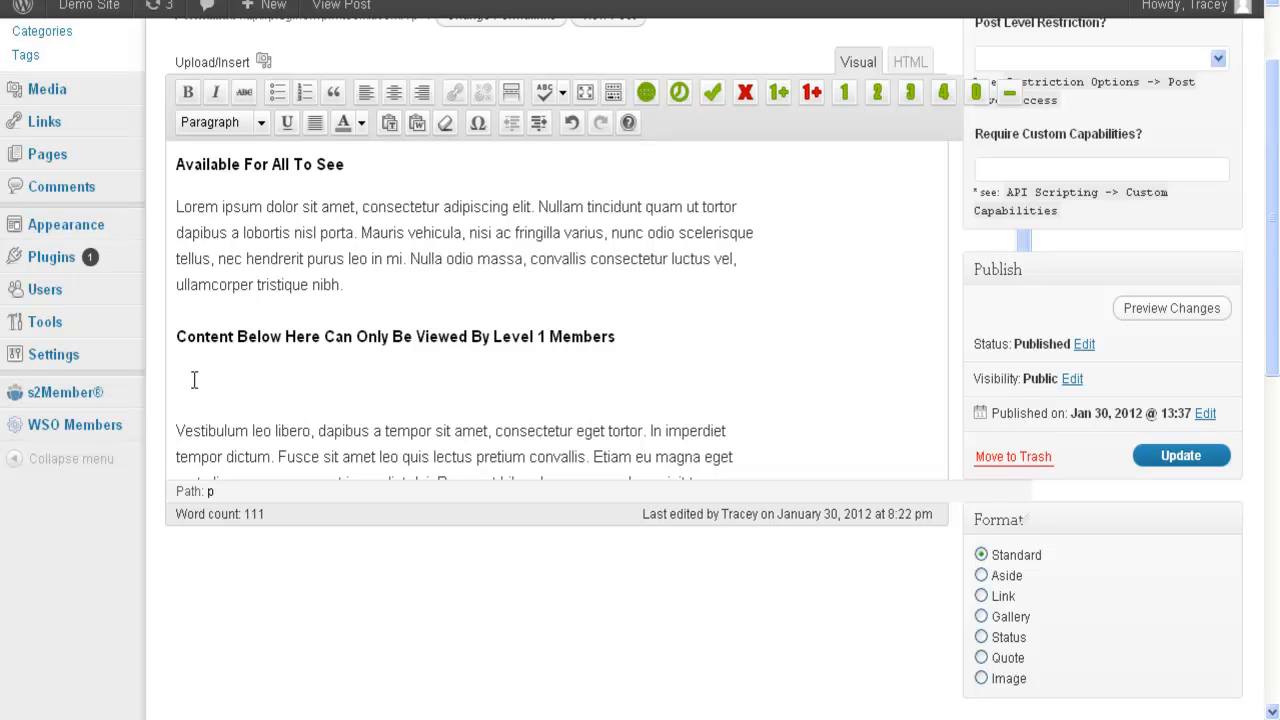
pyautogui.click(843, 95)
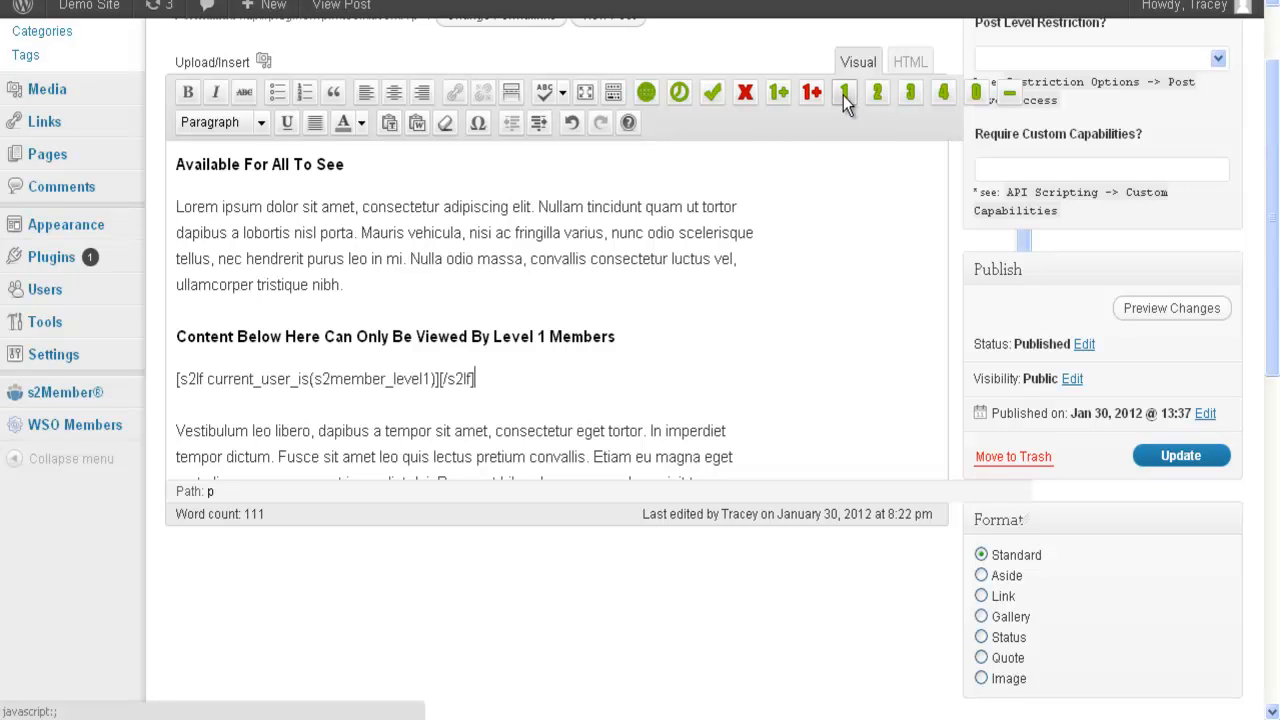
# Cut the closing [/s2If] tag directly after the opening shortcode and keep the "Vestbulum leo libero" paragraph on its own line.
pyautogui.moveTo(440, 378); pyautogui.dragTo(505, 378)
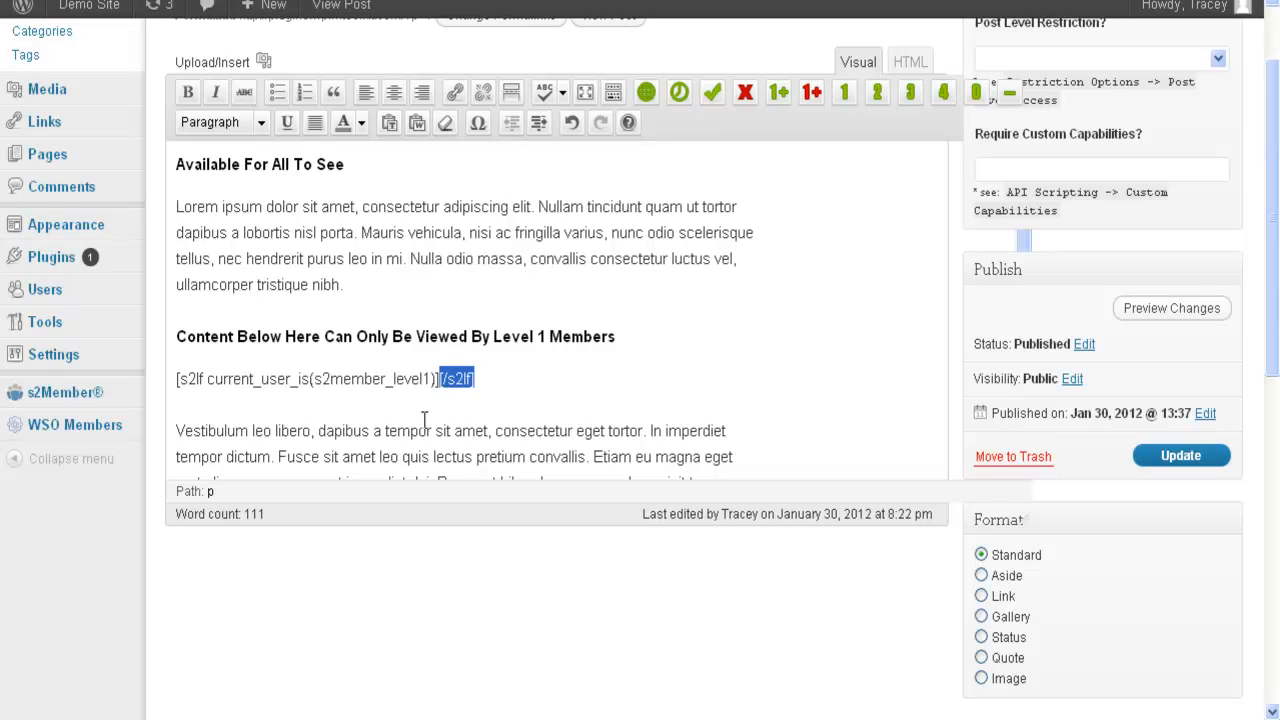
pyautogui.hotkey('ctrl', 'x')
pyautogui.click(208, 422)
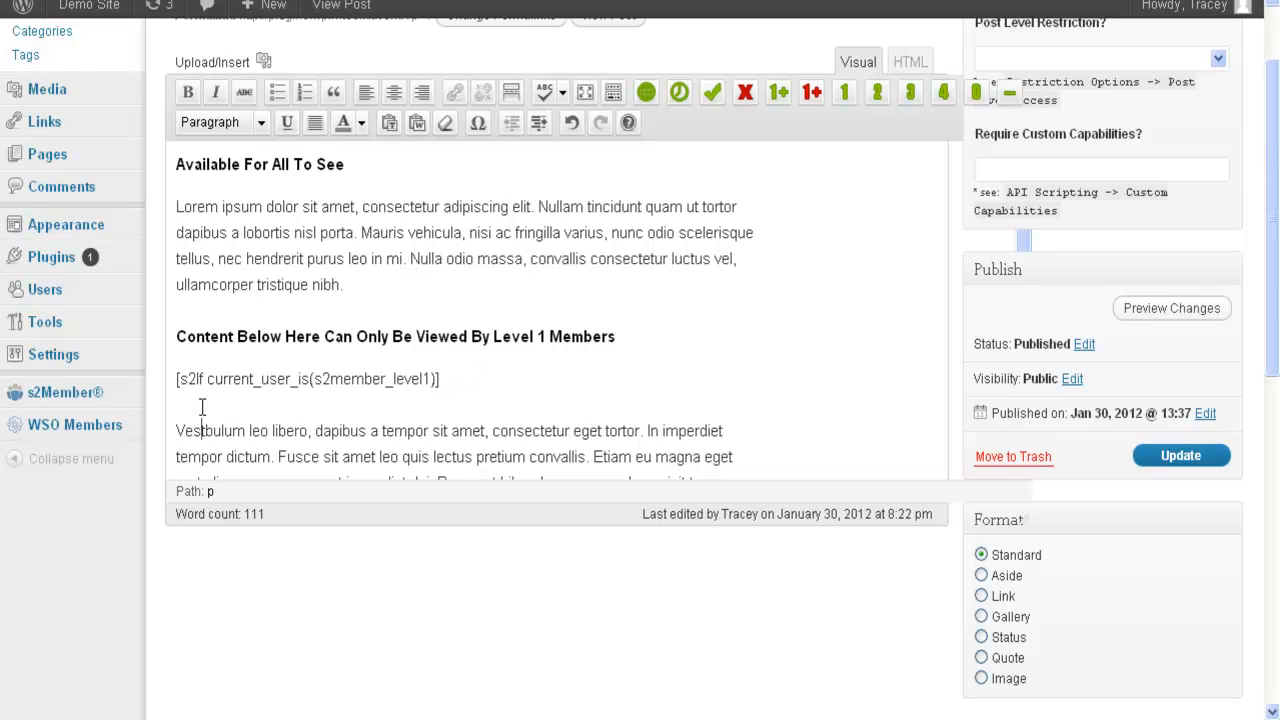
pyautogui.click(175, 415)
pyautogui.press('BackSpace')
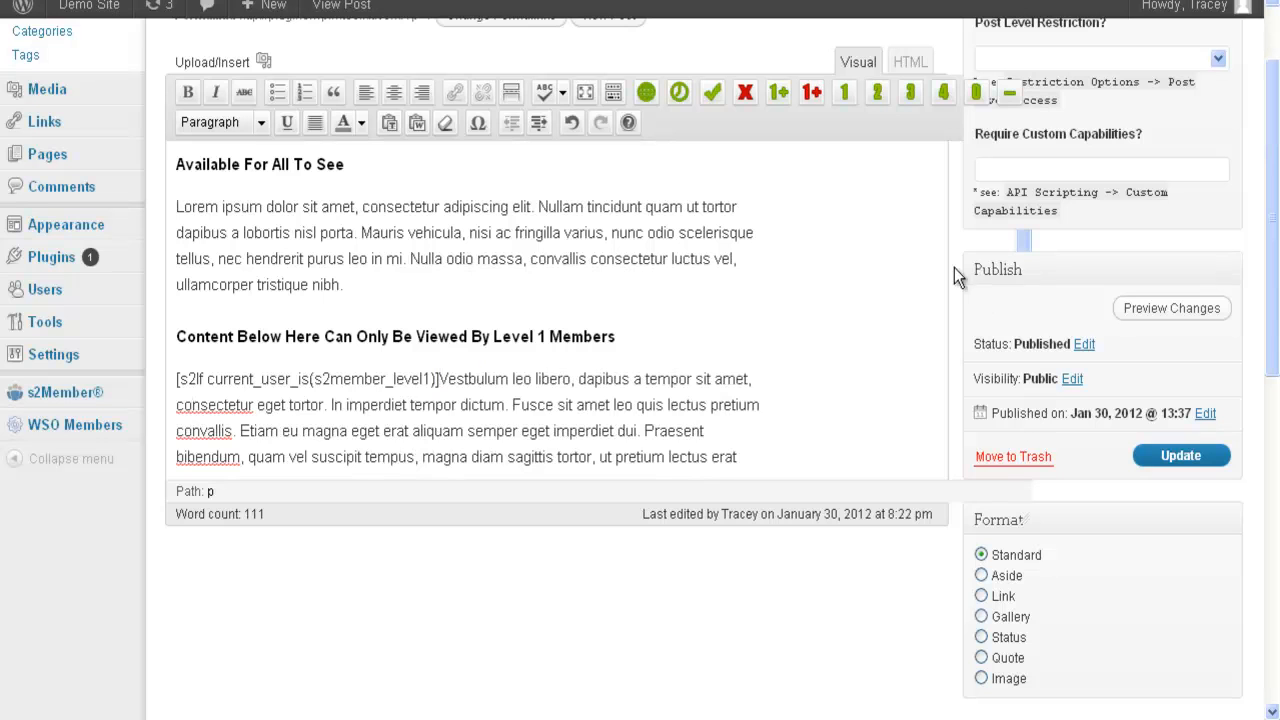
pyautogui.press('Return')
# Update the post and open its published version in a new tab to check the content below the Level 1 heading.
pyautogui.click(1195, 457)
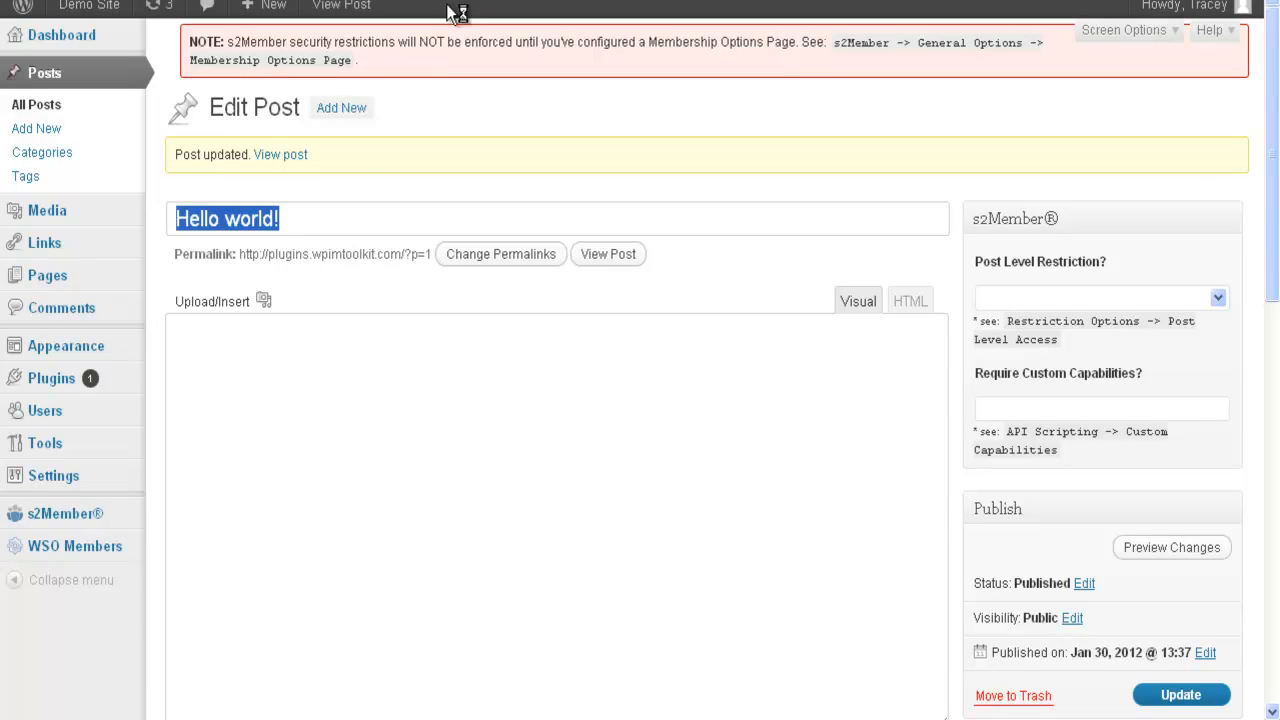
pyautogui.click(291, 152)
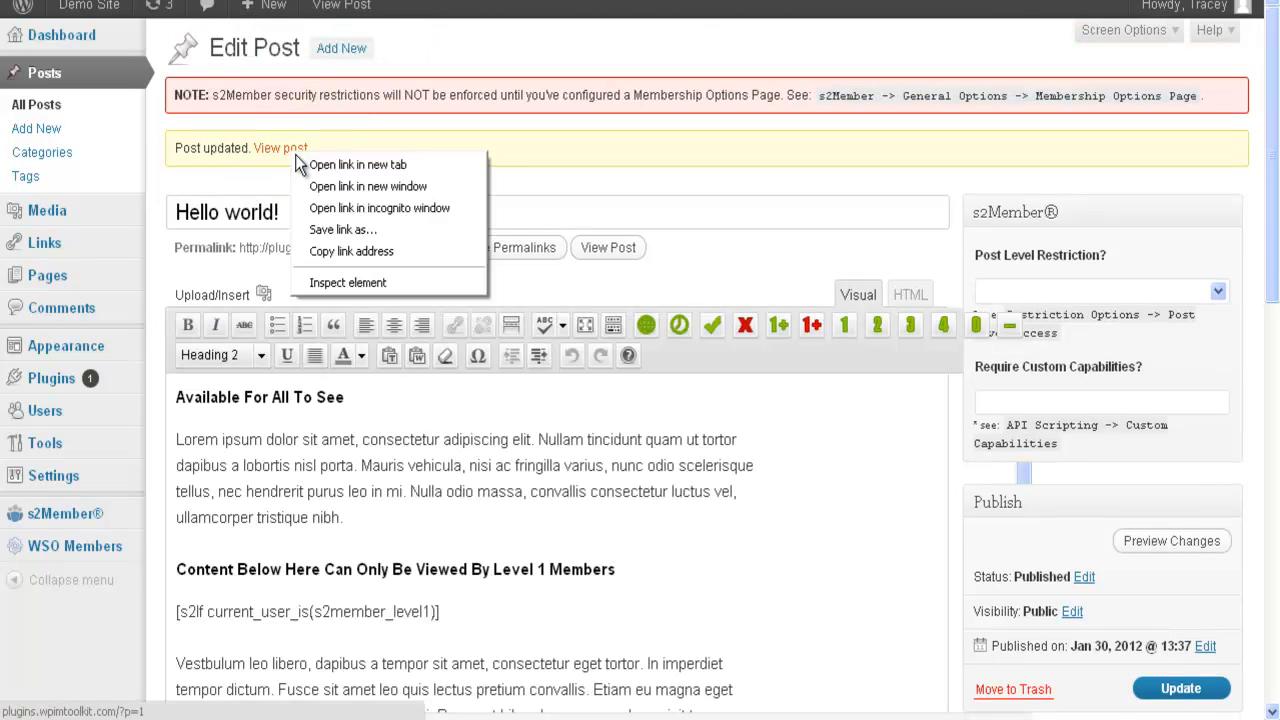
pyautogui.rightClick(291, 153)
pyautogui.click(329, 167)
pyautogui.click(696, 1)
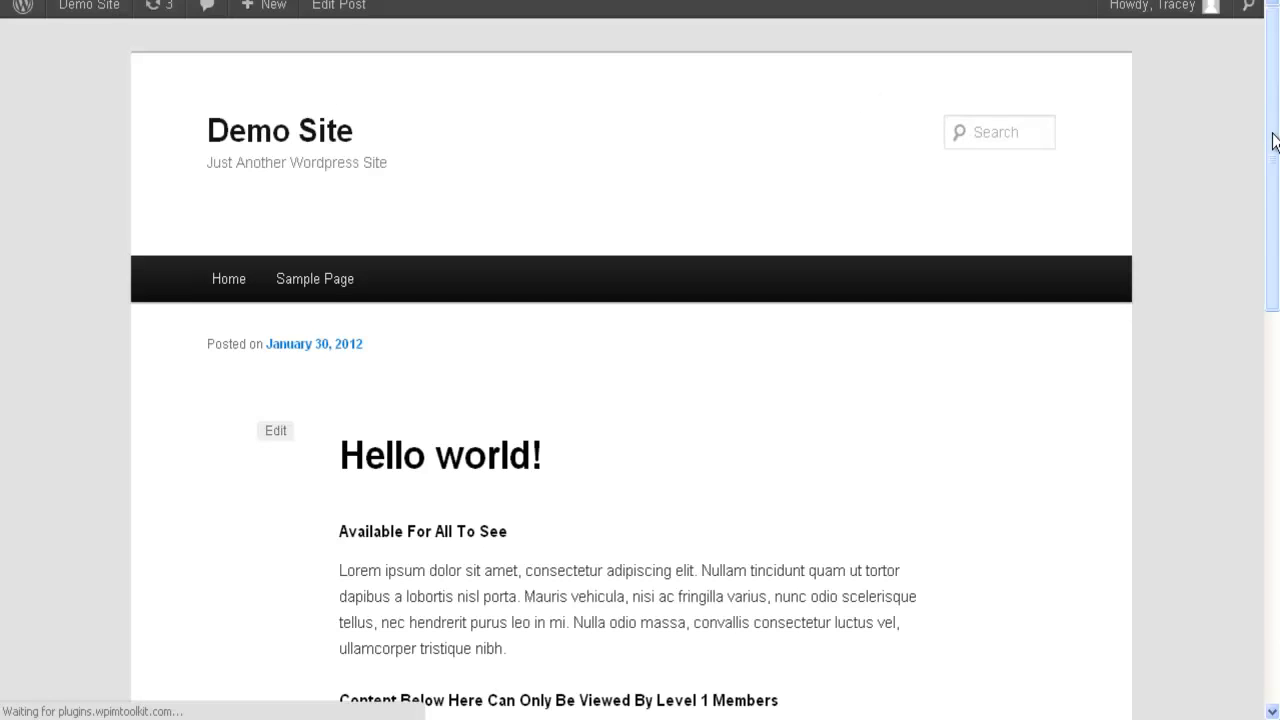
pyautogui.moveTo(1273, 134); pyautogui.dragTo(1274, 424)
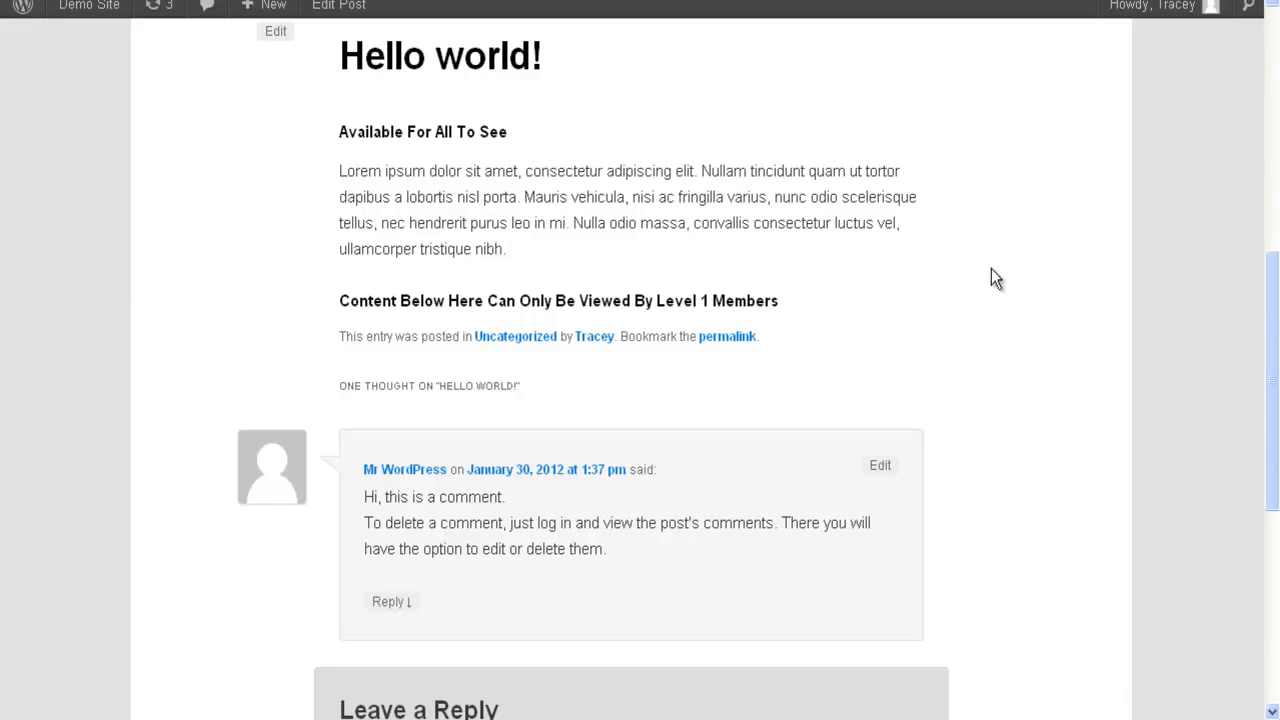
pyautogui.moveTo(1274, 263); pyautogui.dragTo(1274, 180)
# Log out of the demo site and copy the generated member password from the WarriorPlus purchase page.
pyautogui.moveTo(1195, 8)
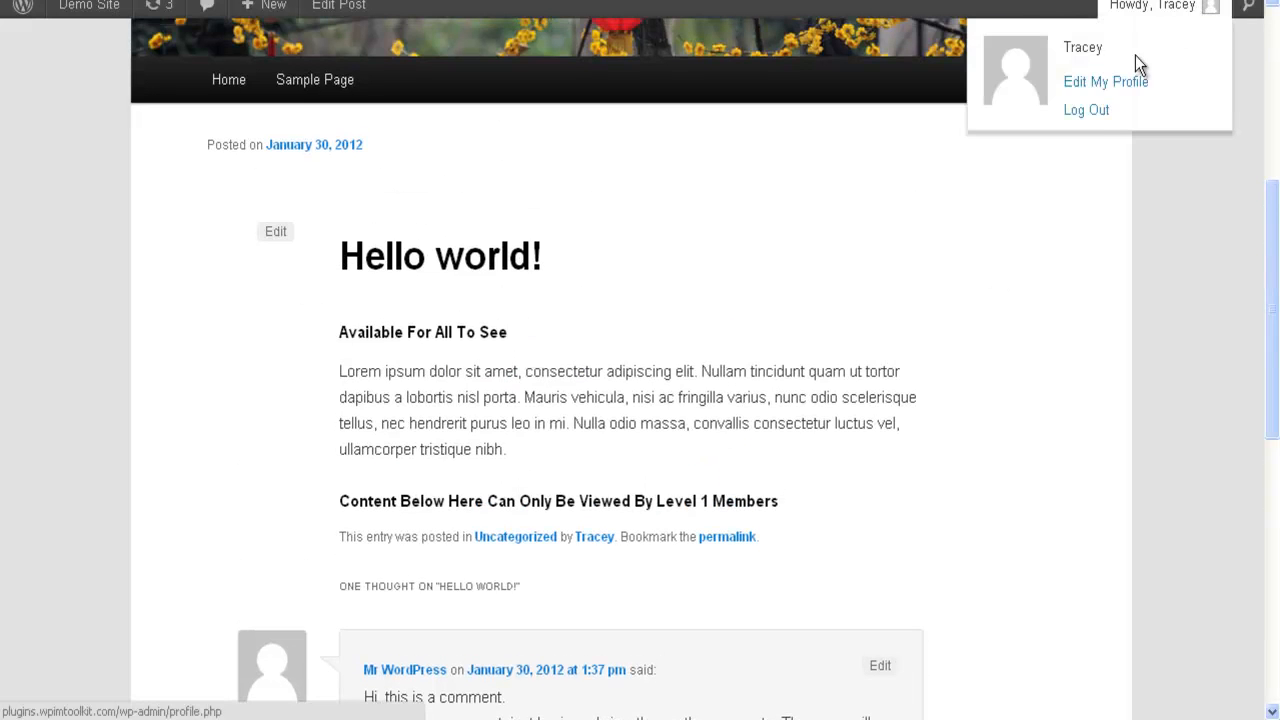
pyautogui.click(1093, 111)
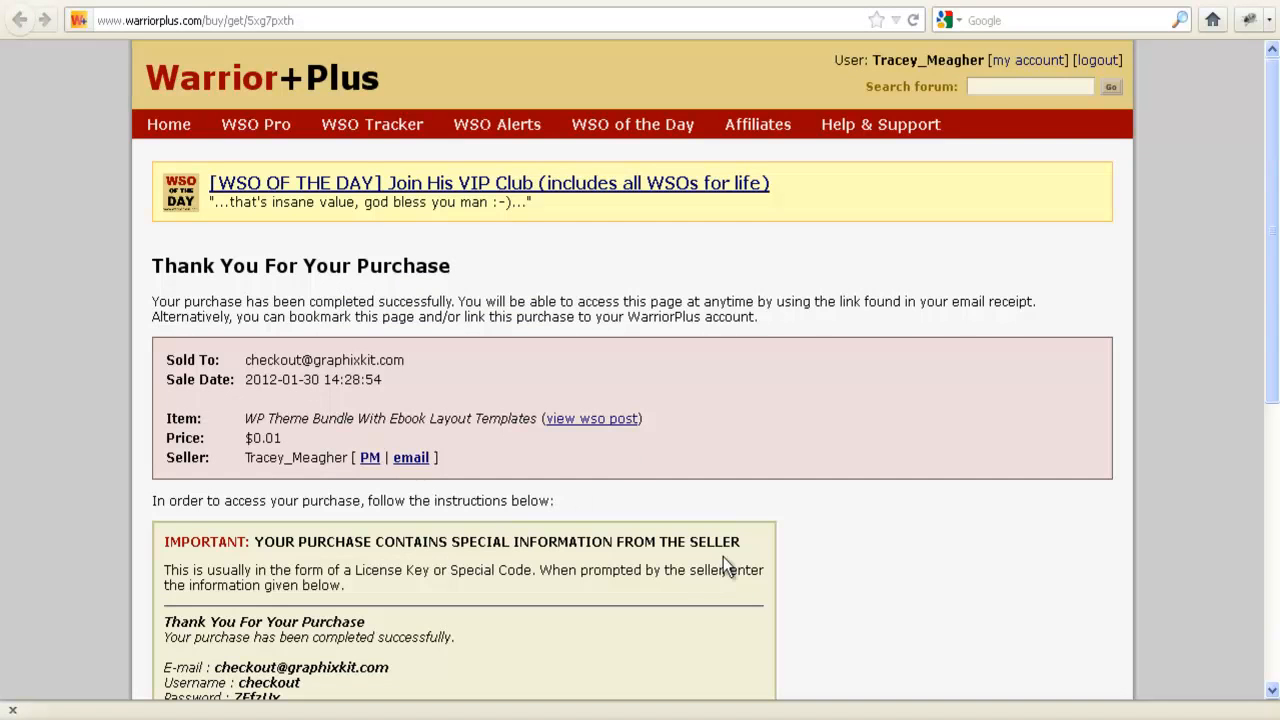
pyautogui.scroll(-5, 412, 512)
pyautogui.moveTo(236, 458); pyautogui.dragTo(279, 459)
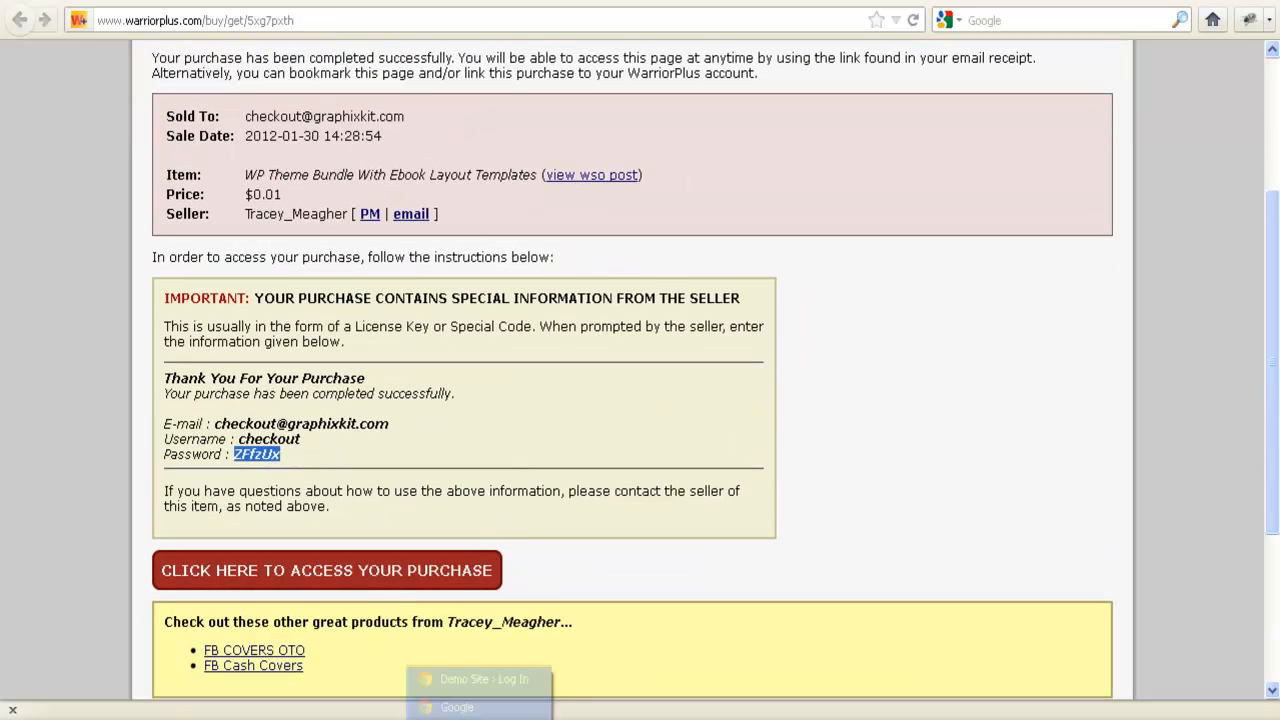
# Log in to the demo site with the username "checkout" and the copied member password.
pyautogui.click(470, 717)
pyautogui.click(484, 679)
pyautogui.click(493, 366)
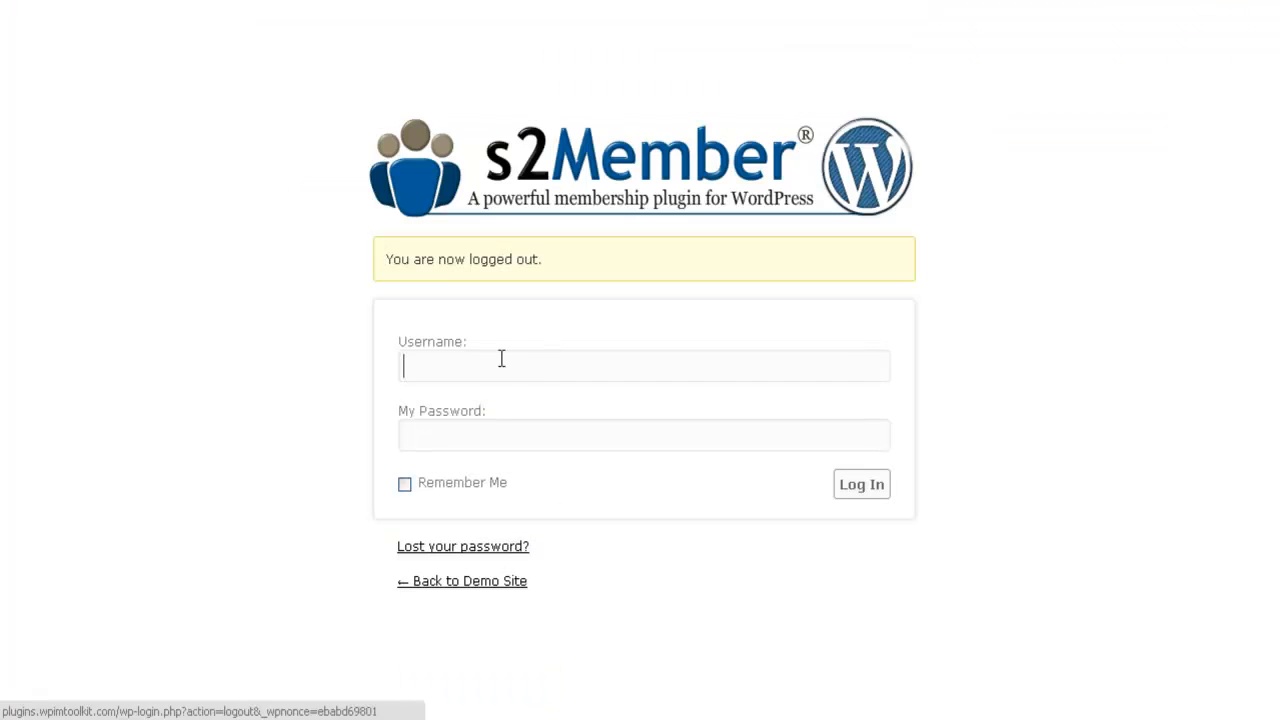
pyautogui.write('checkout')
pyautogui.click(497, 429)
pyautogui.hotkey('ctrl', 'v')
pyautogui.click(855, 484)
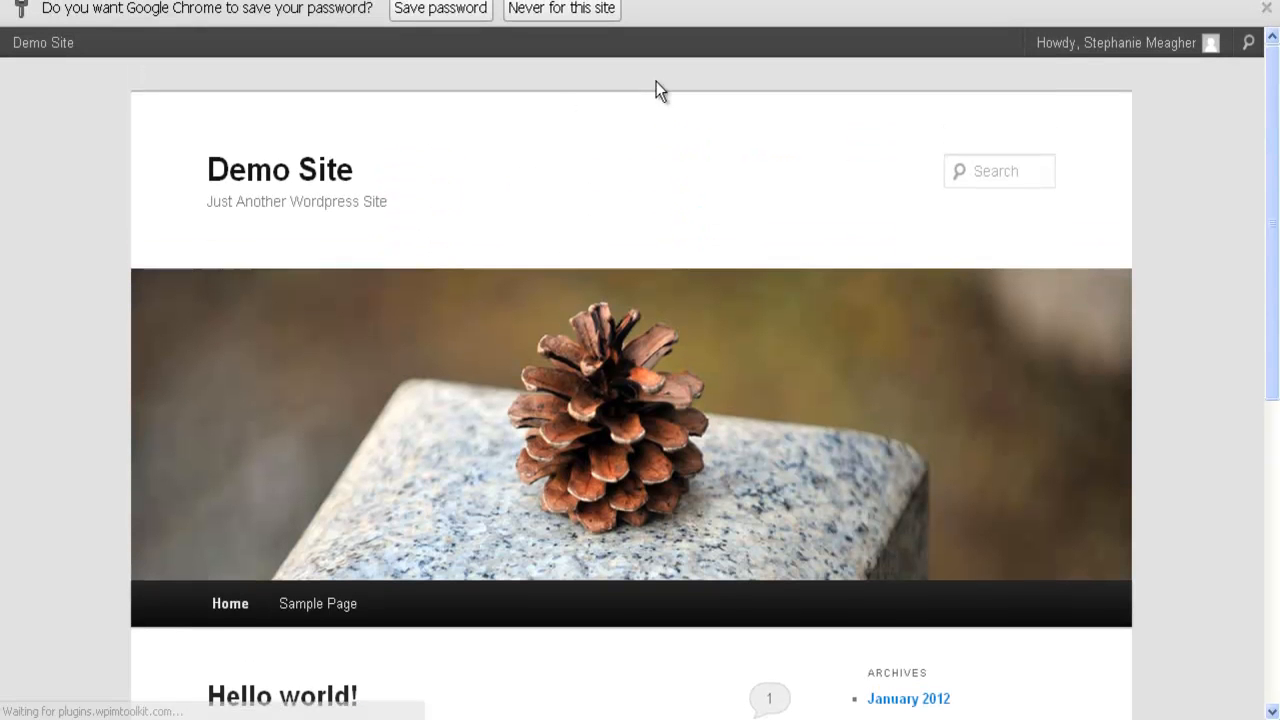
# Examine the "Hello world!" post as the member, checking the paragraph below the Level 1 members heading.
pyautogui.moveTo(1276, 88); pyautogui.dragTo(1277, 383)
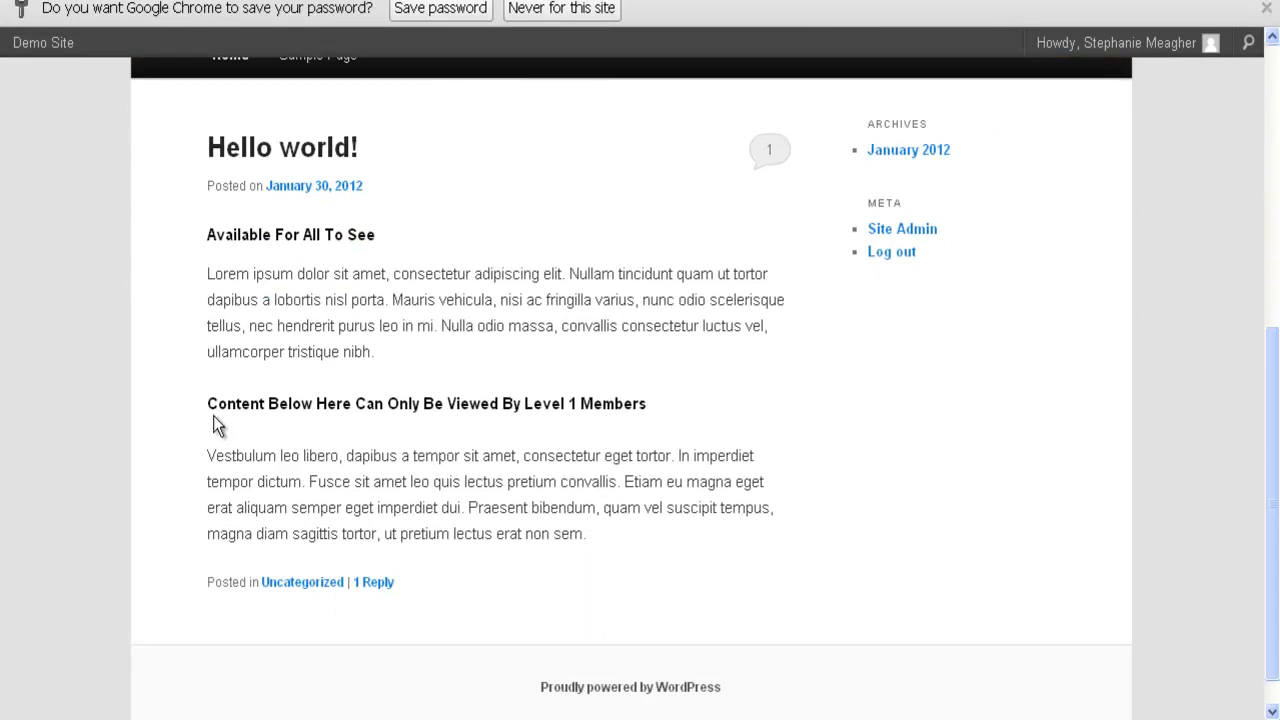
pyautogui.moveTo(208, 458); pyautogui.dragTo(605, 527)
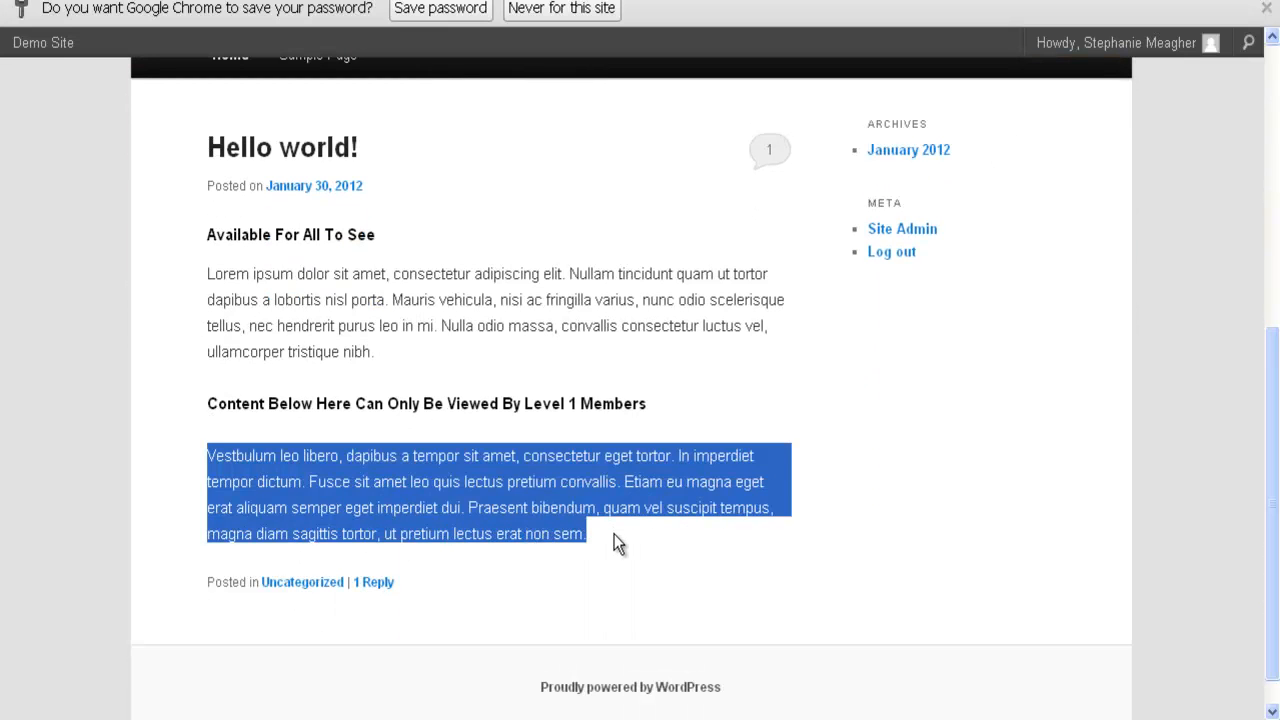
pyautogui.click(614, 535)
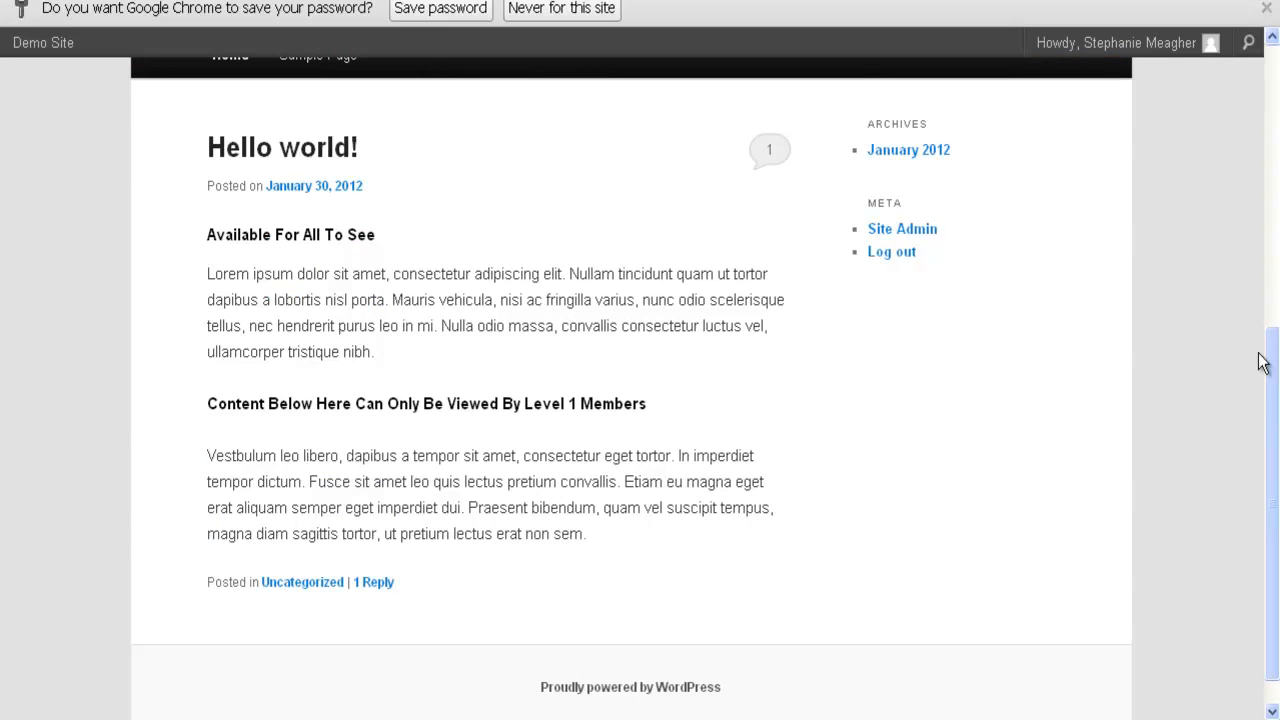
pyautogui.scroll(-1, 618, 395)
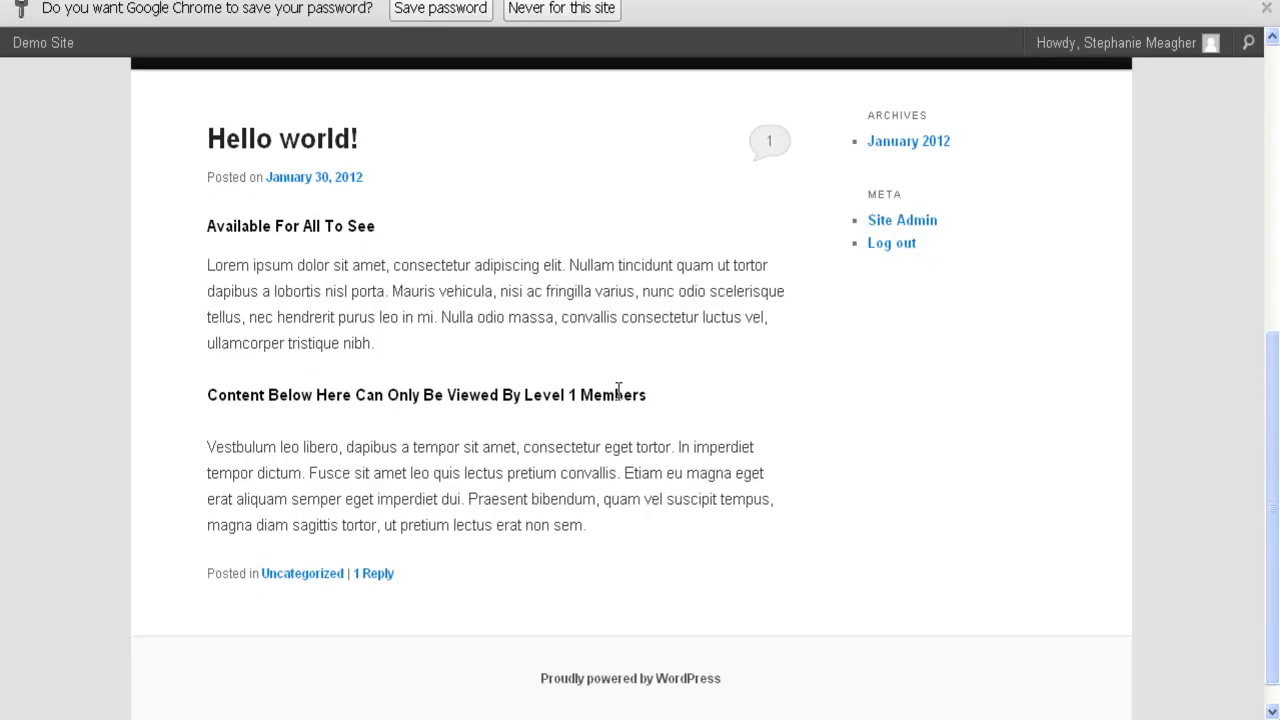